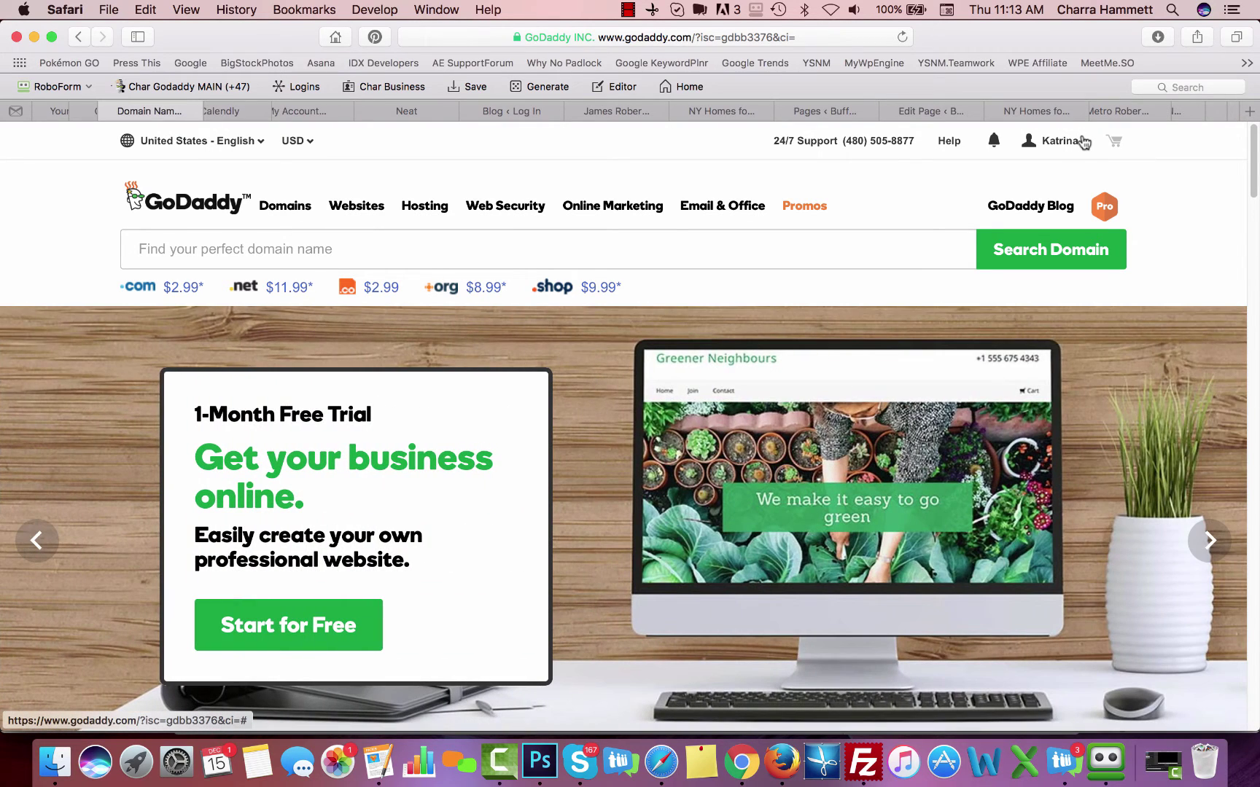
Go to My Account from the account name's Quick Links to list the account's products
click(1078, 140)
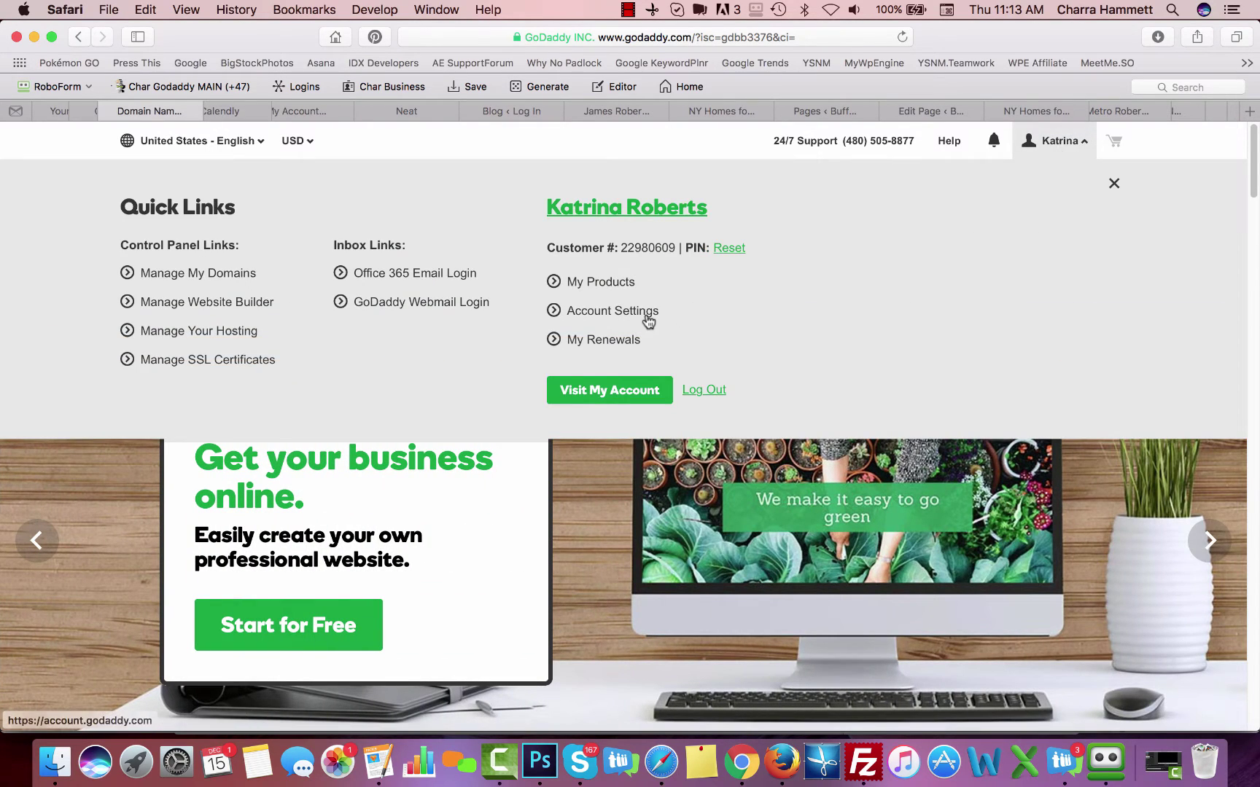
click(583, 390)
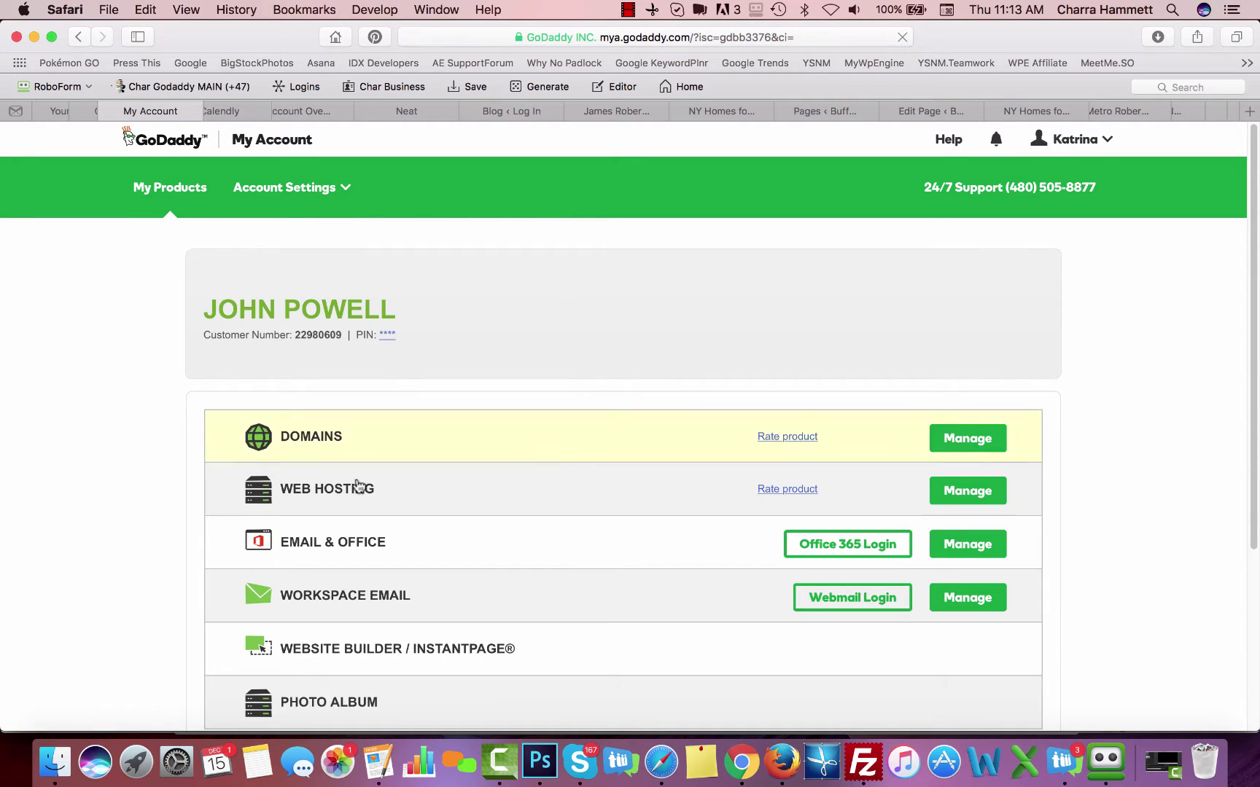
Scroll the products list and choose Manage on the Workspace Email row
scroll(566, 567, down, 1)
scroll(566, 567, down, 4)
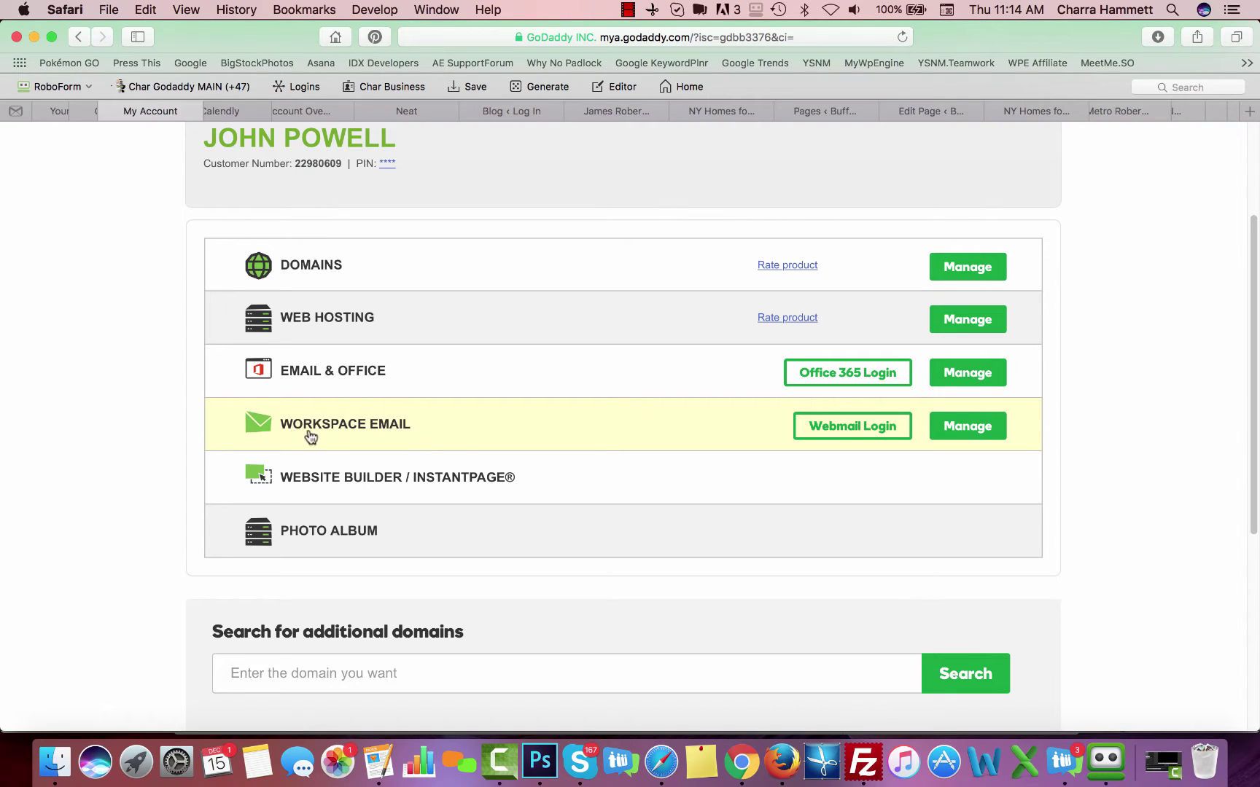
click(957, 430)
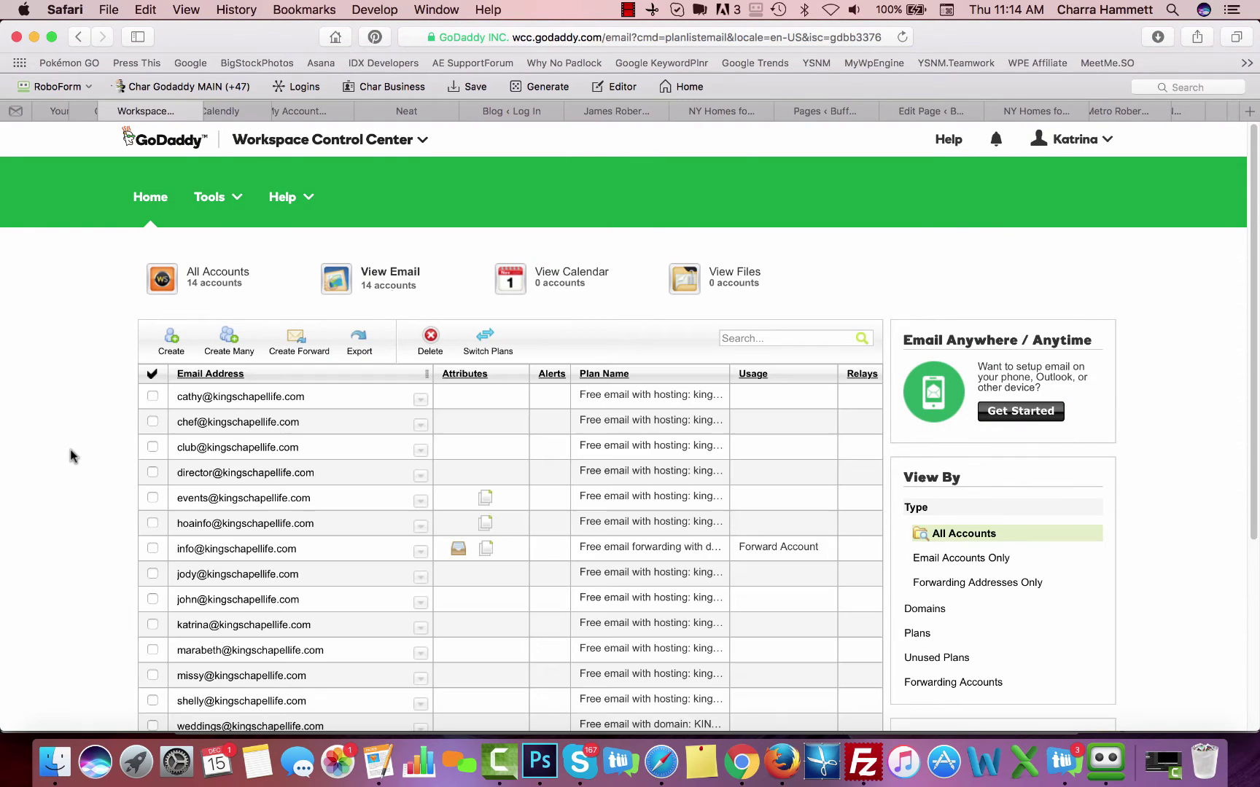
scroll(70, 452, down, 4)
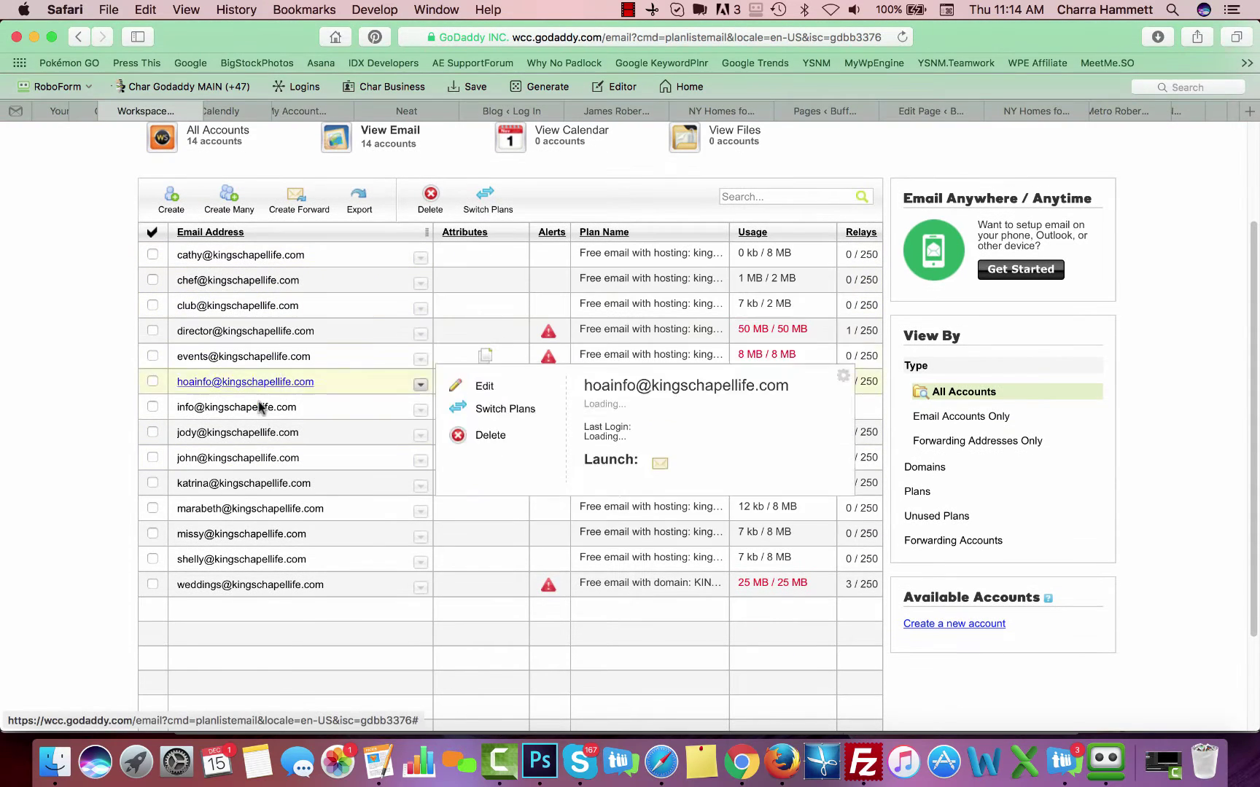
mouse_move(252, 589)
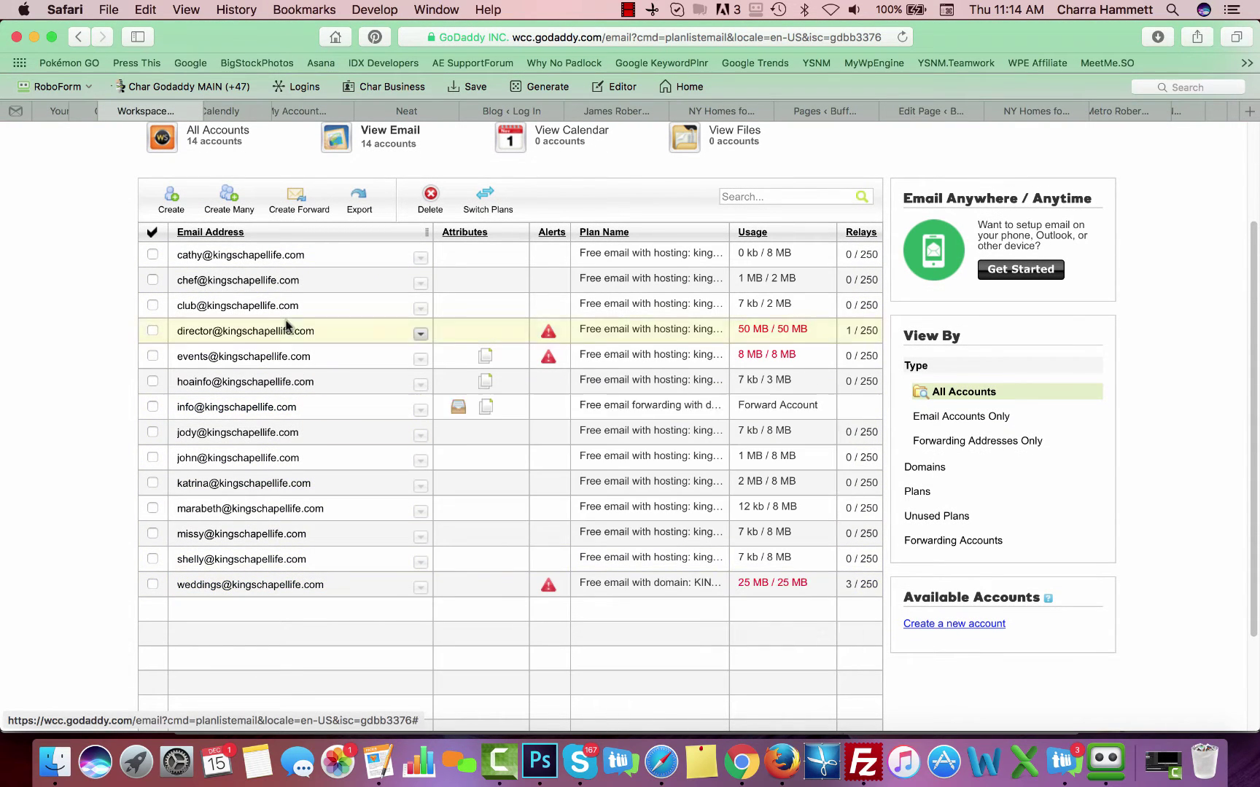
mouse_move(285, 284)
mouse_move(301, 487)
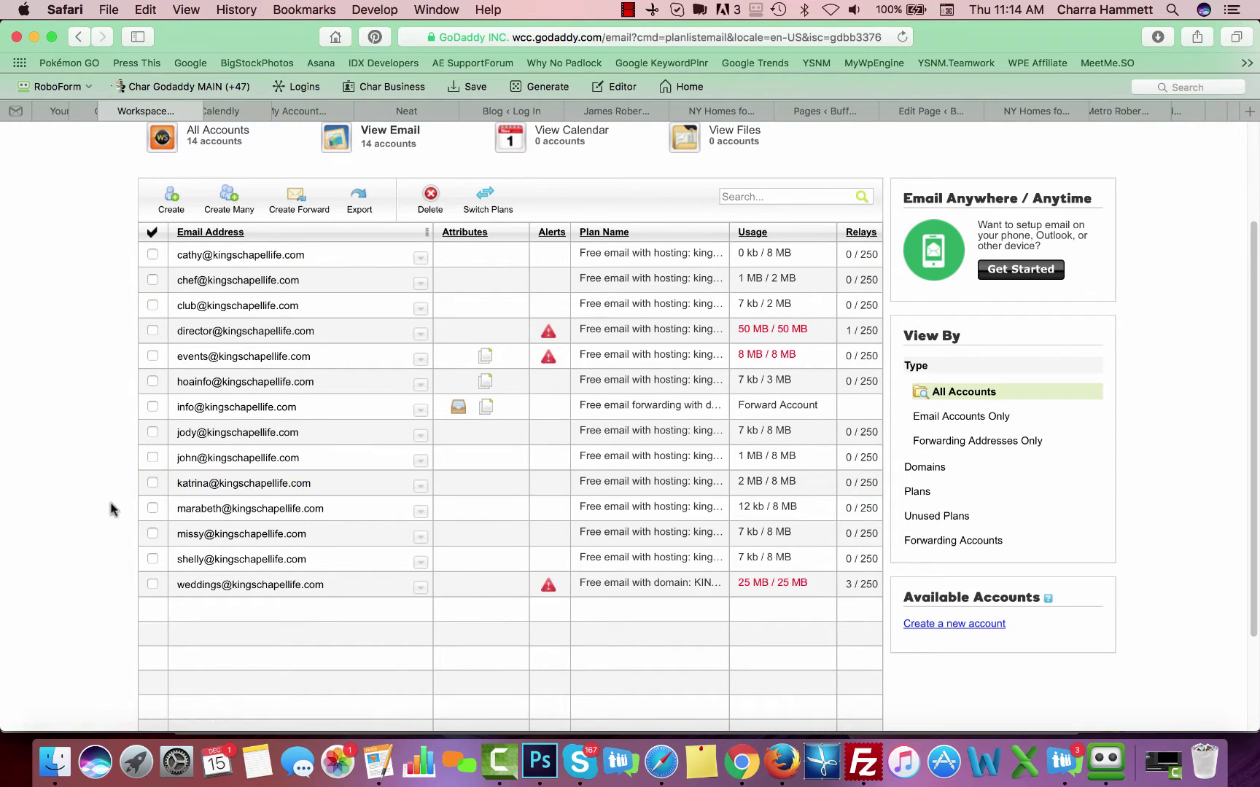
mouse_move(255, 374)
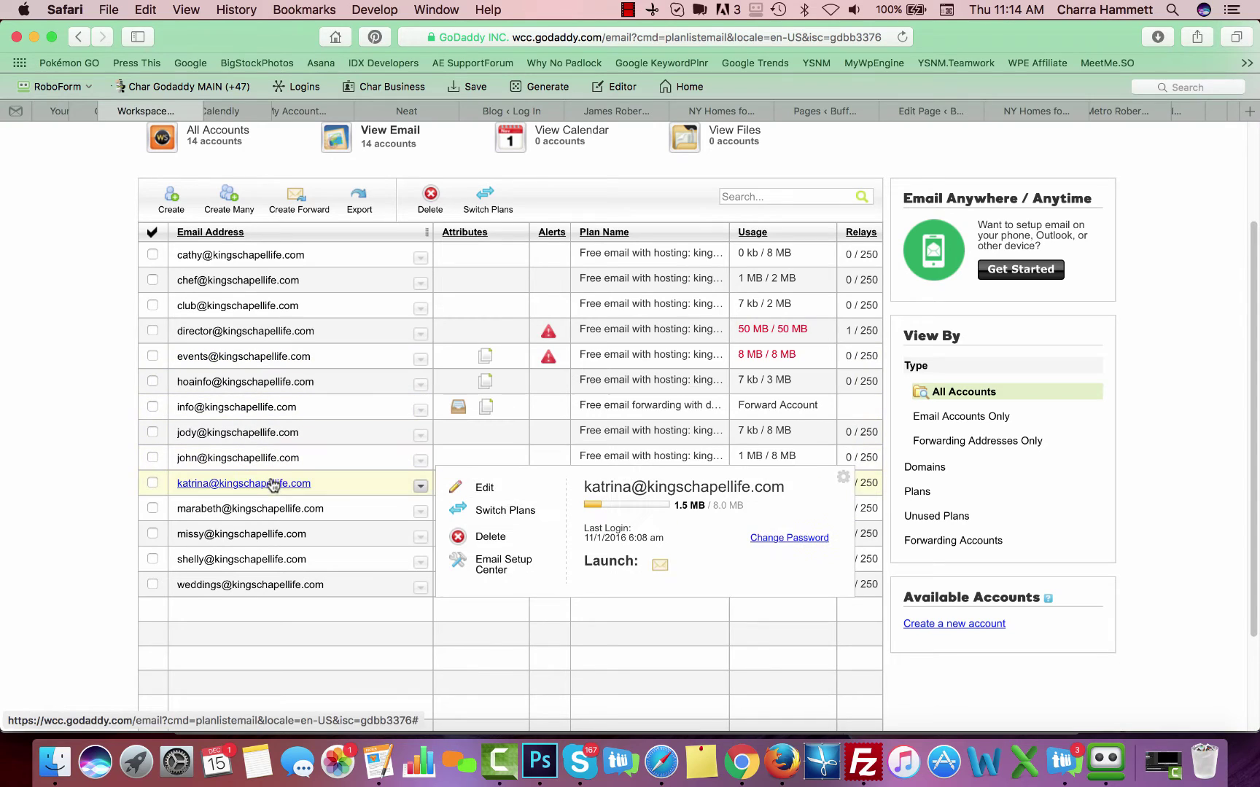
click(486, 494)
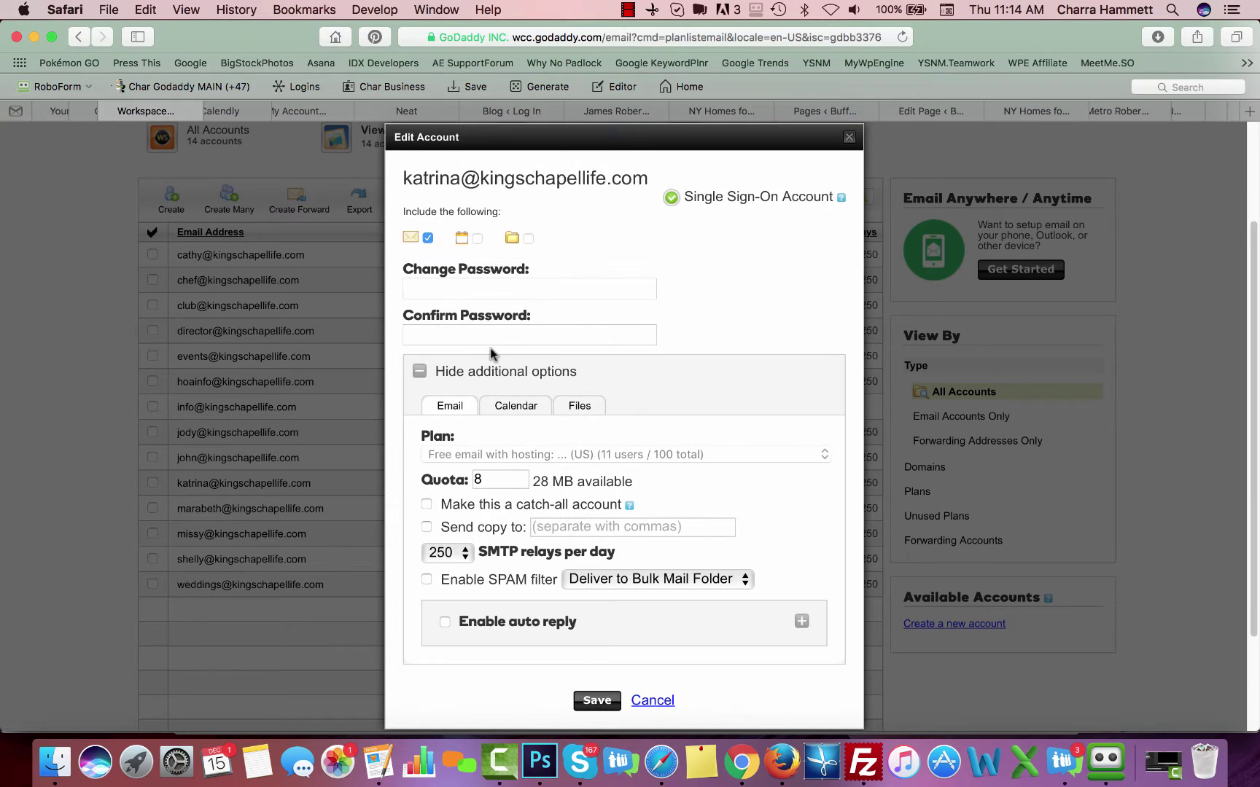
scroll(490, 349, down, 3)
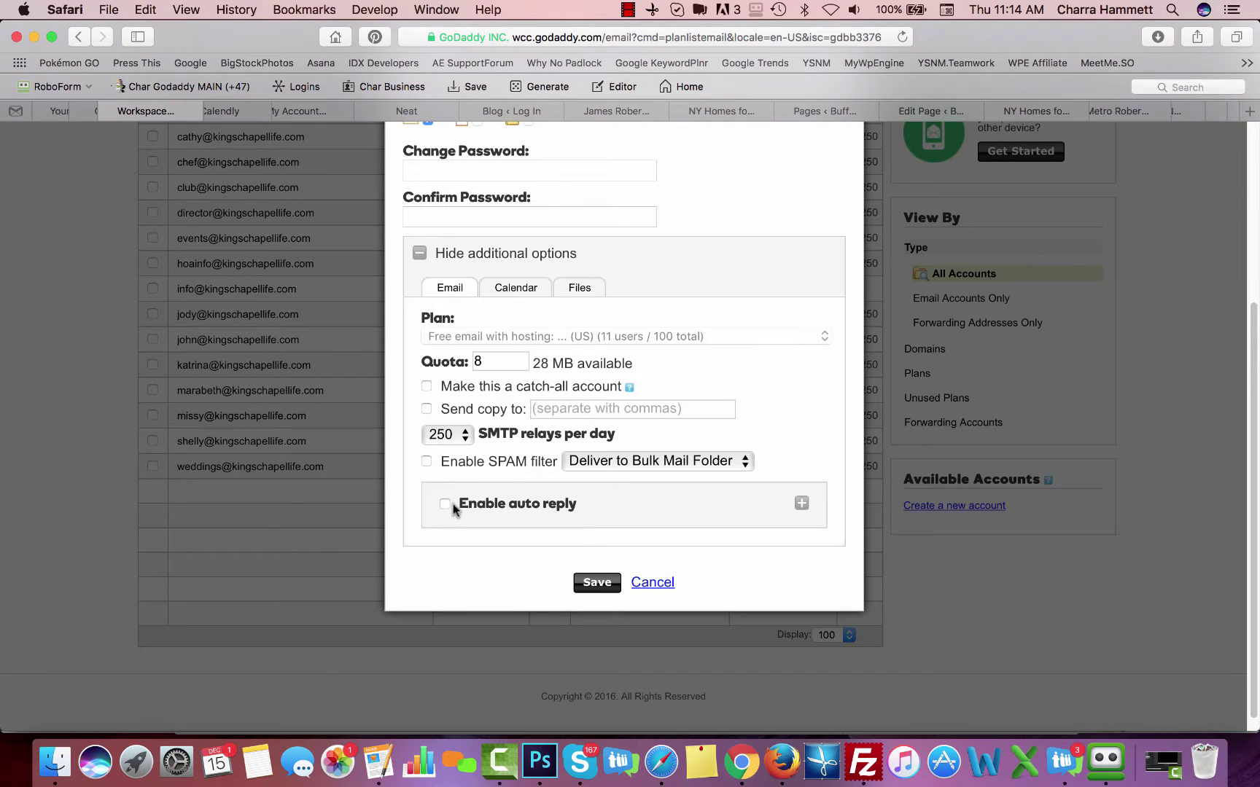
click(661, 586)
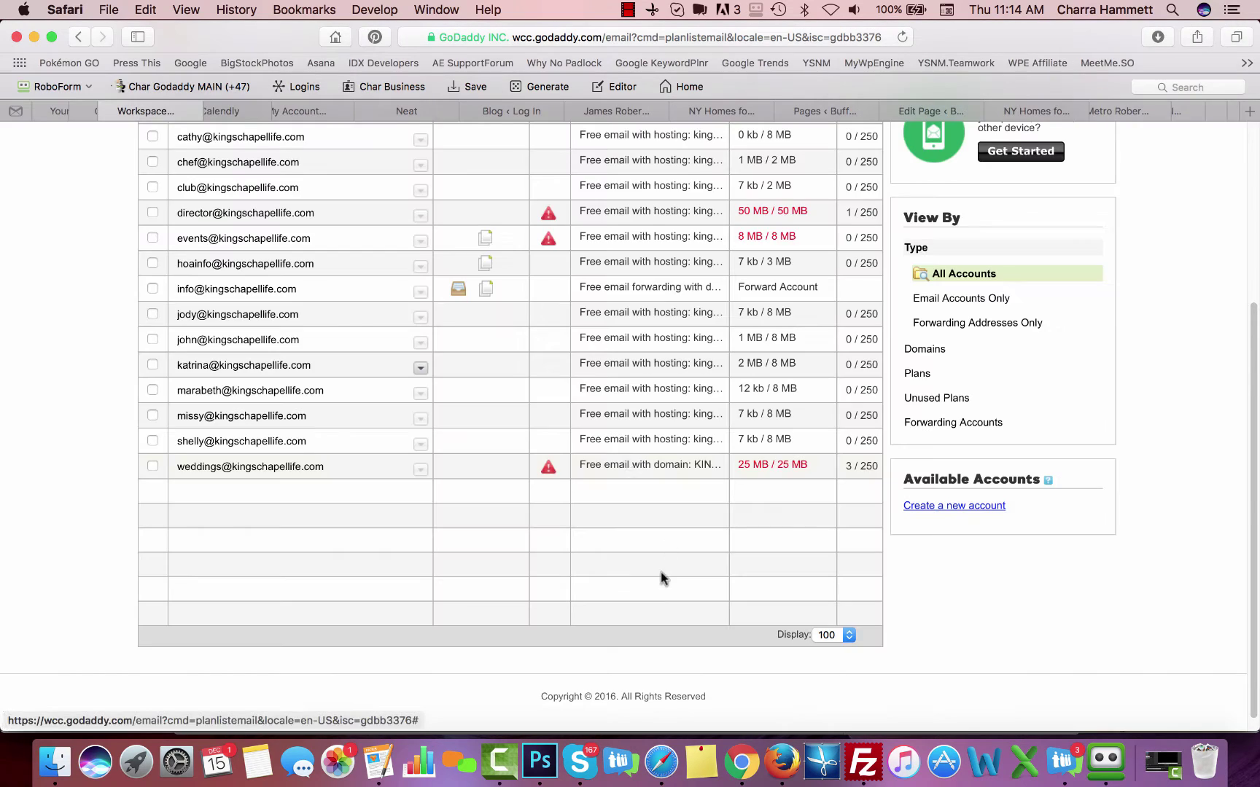
click(420, 367)
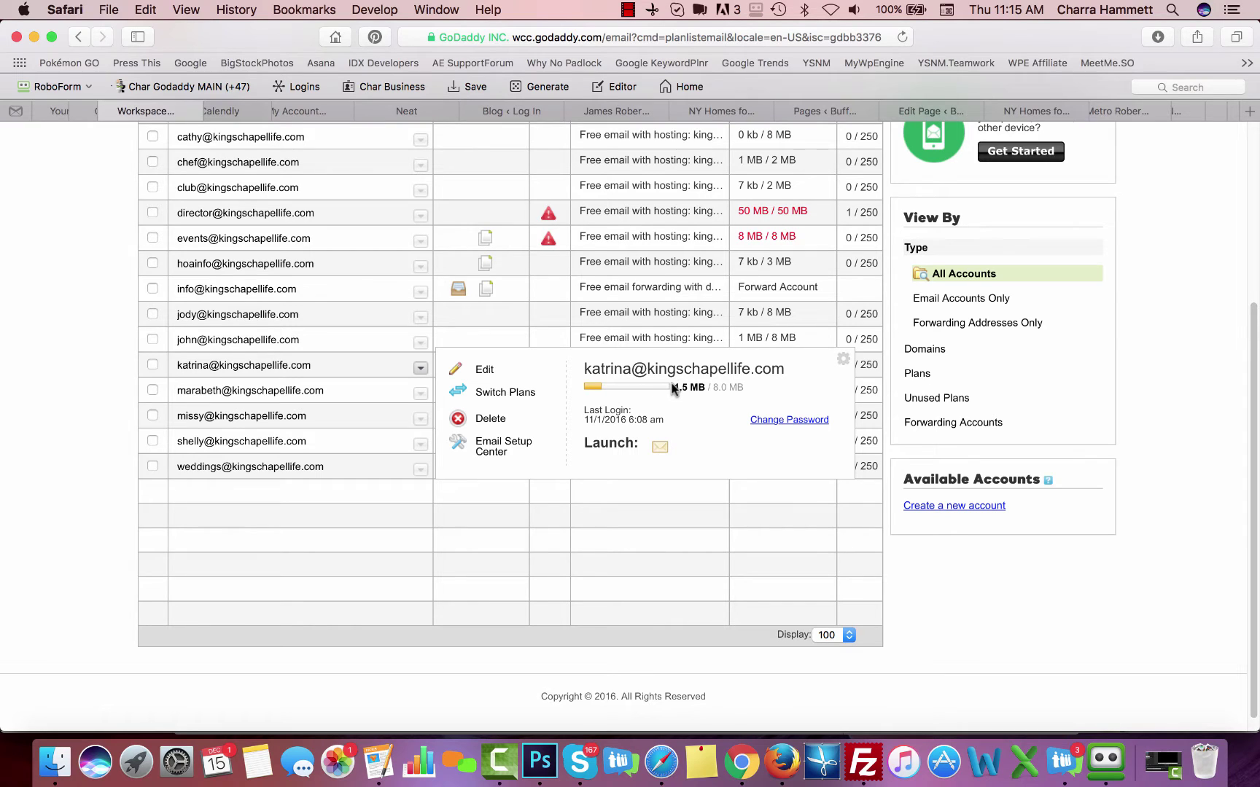
click(421, 215)
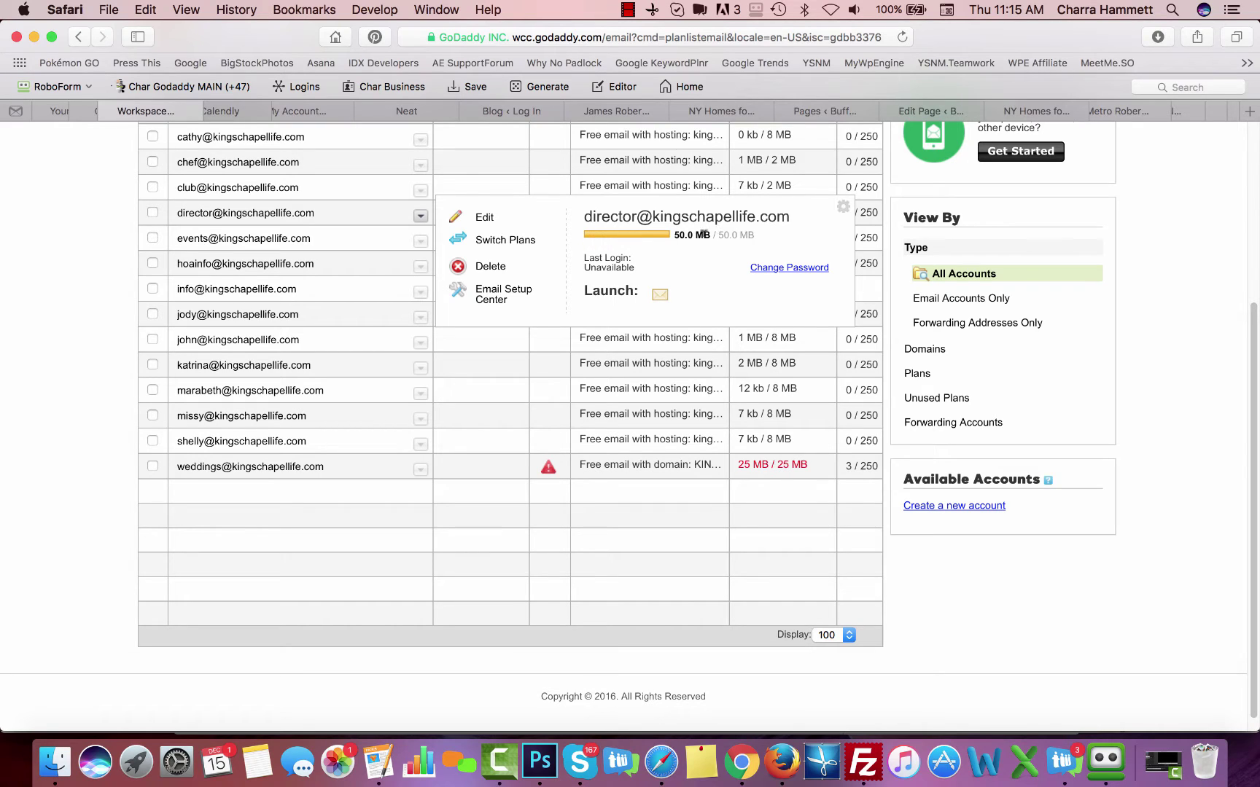
mouse_move(366, 393)
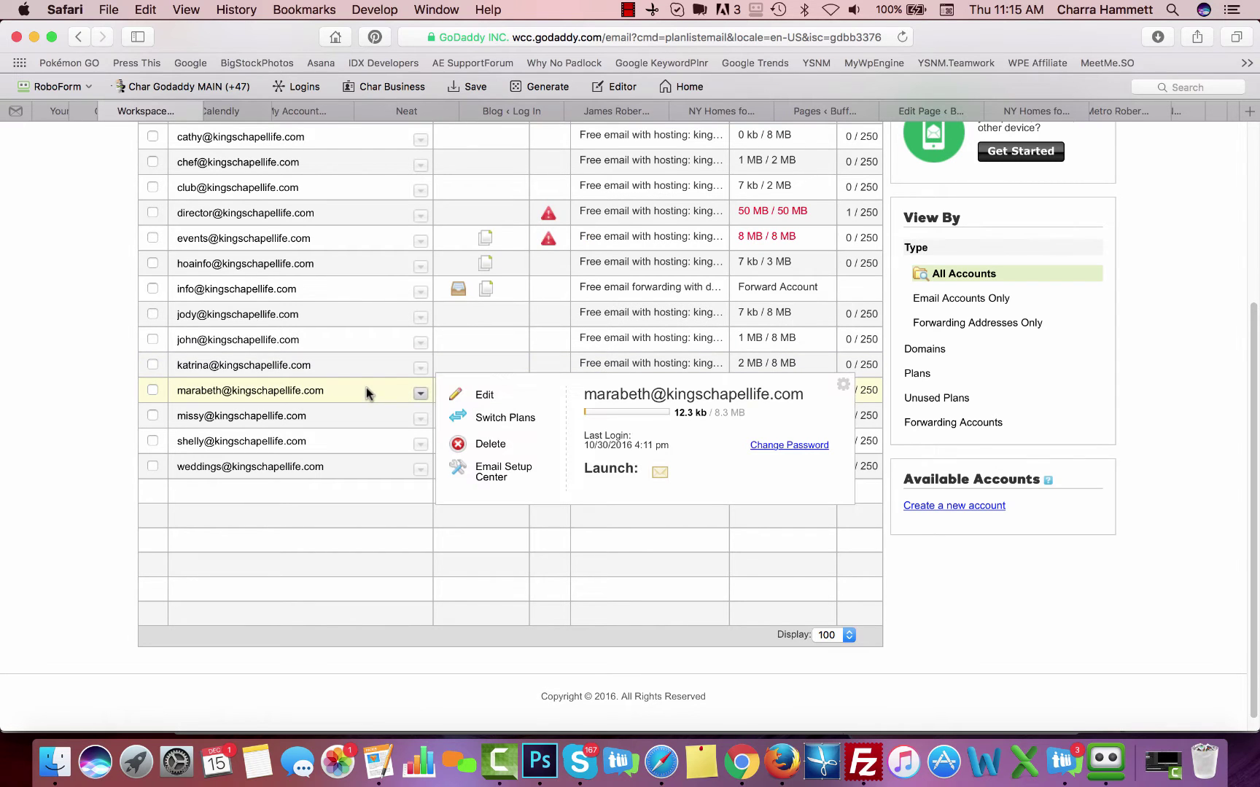
scroll(366, 387, up, 5)
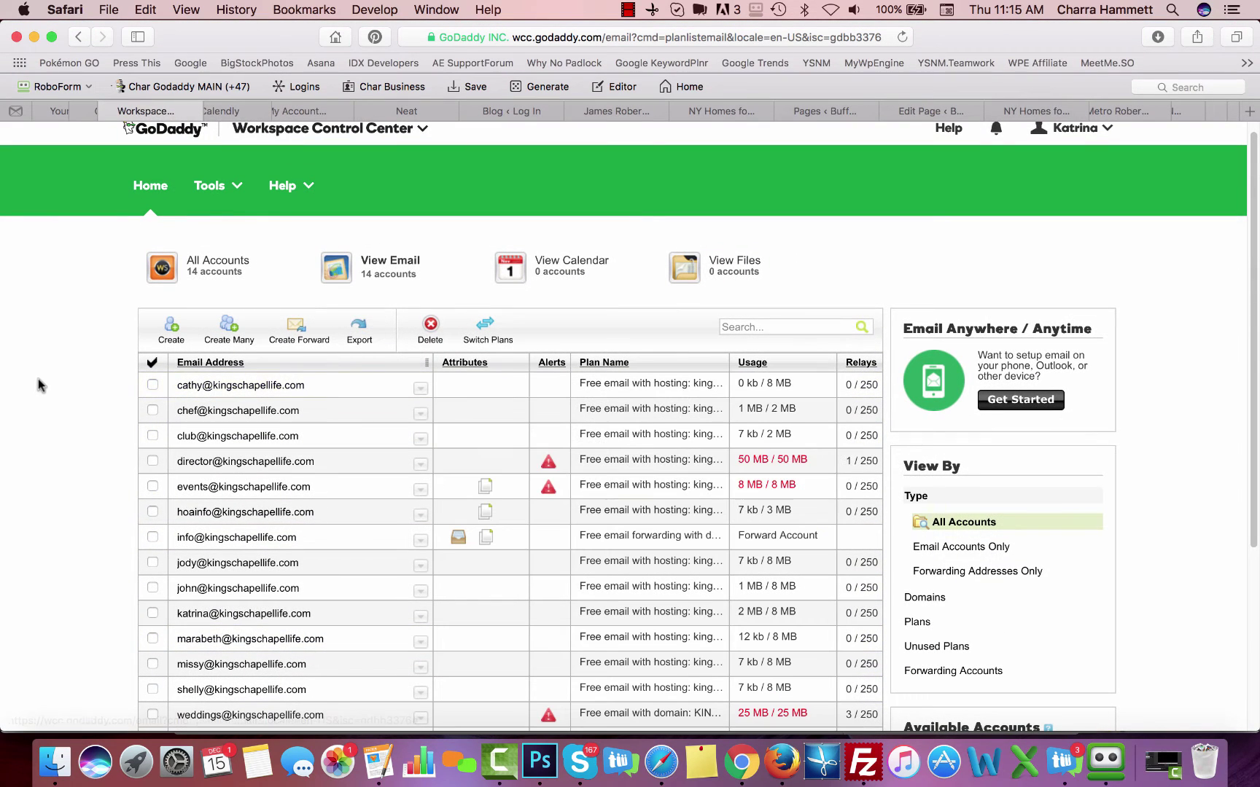
click(171, 328)
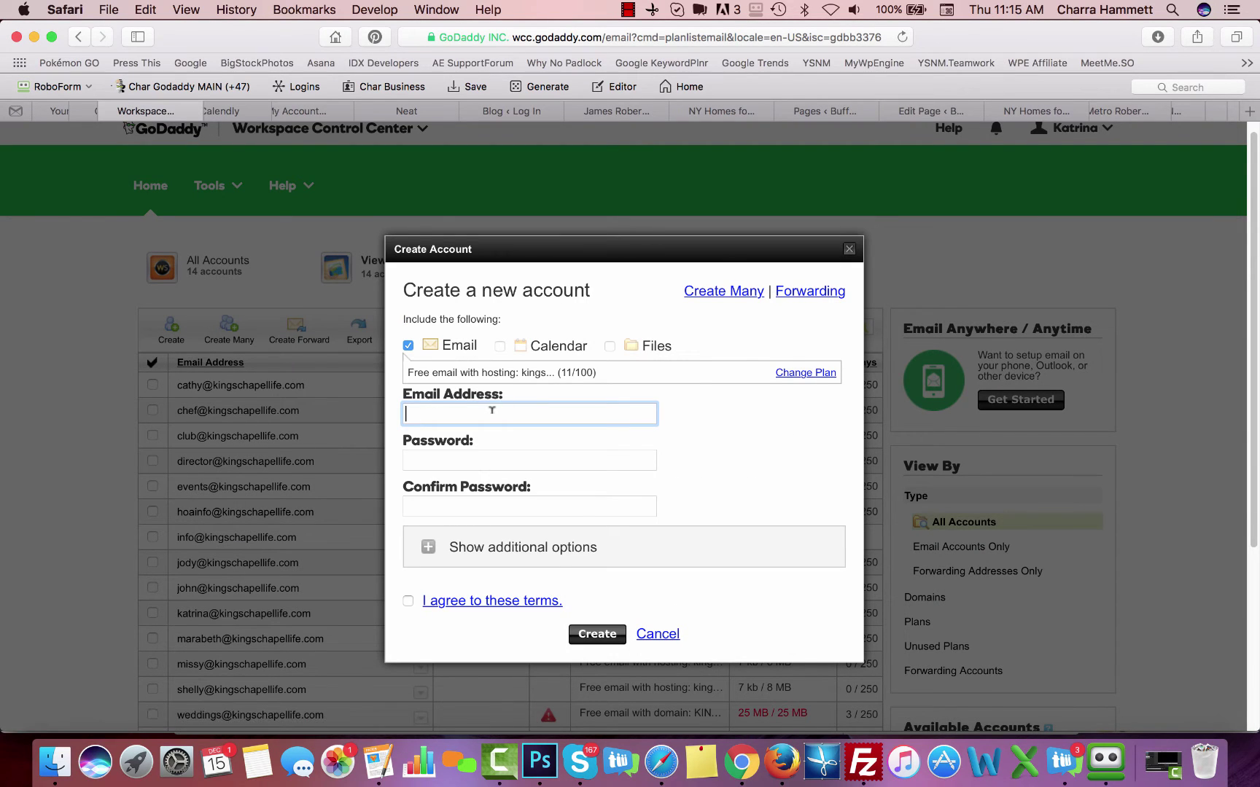
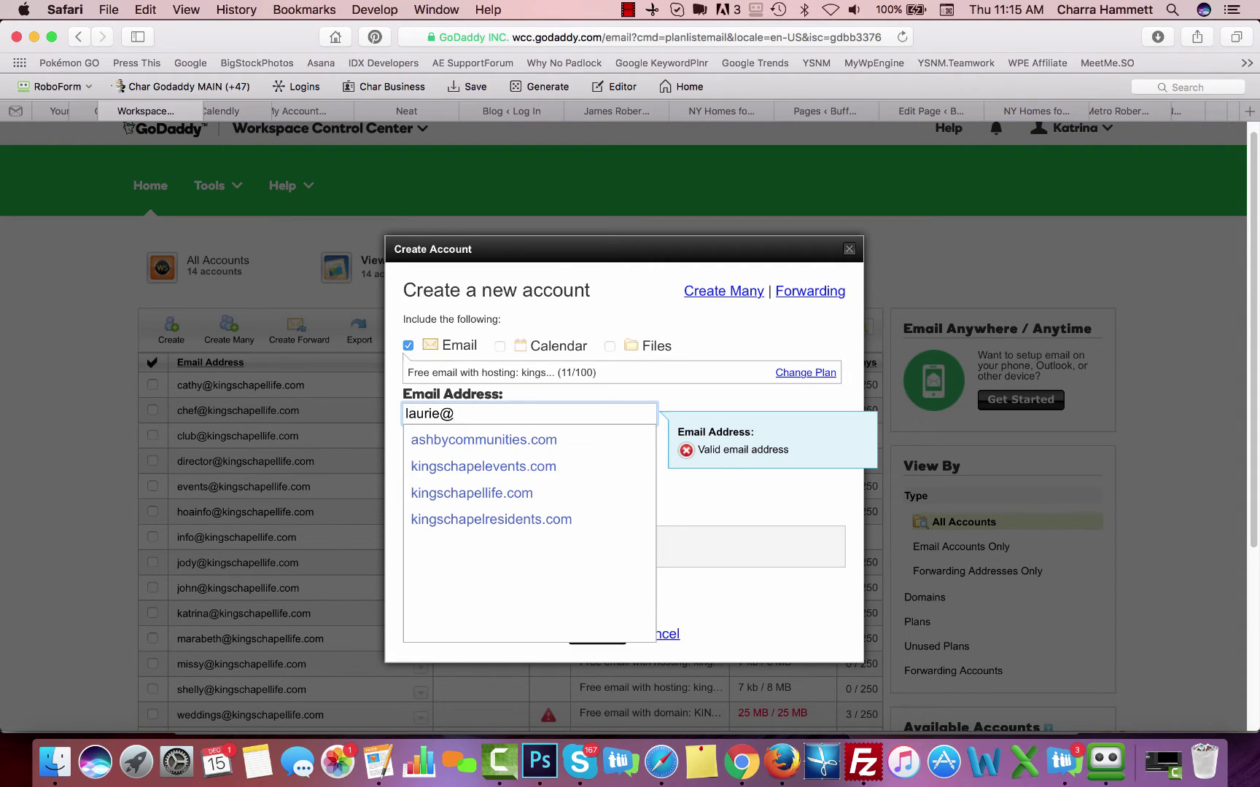
click(471, 494)
Enter the new account's password and its matching confirmation
click(494, 452)
text(•••••)
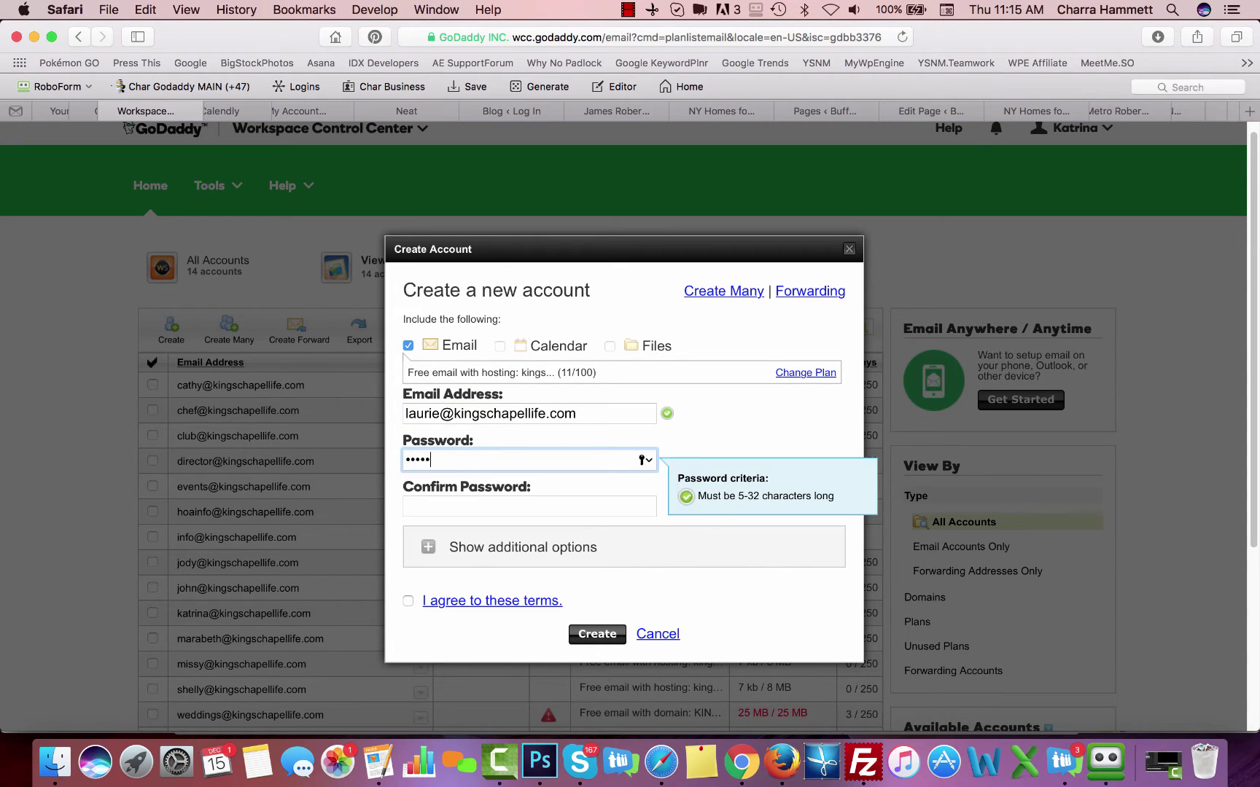
text(•••••)
click(495, 504)
text(••)
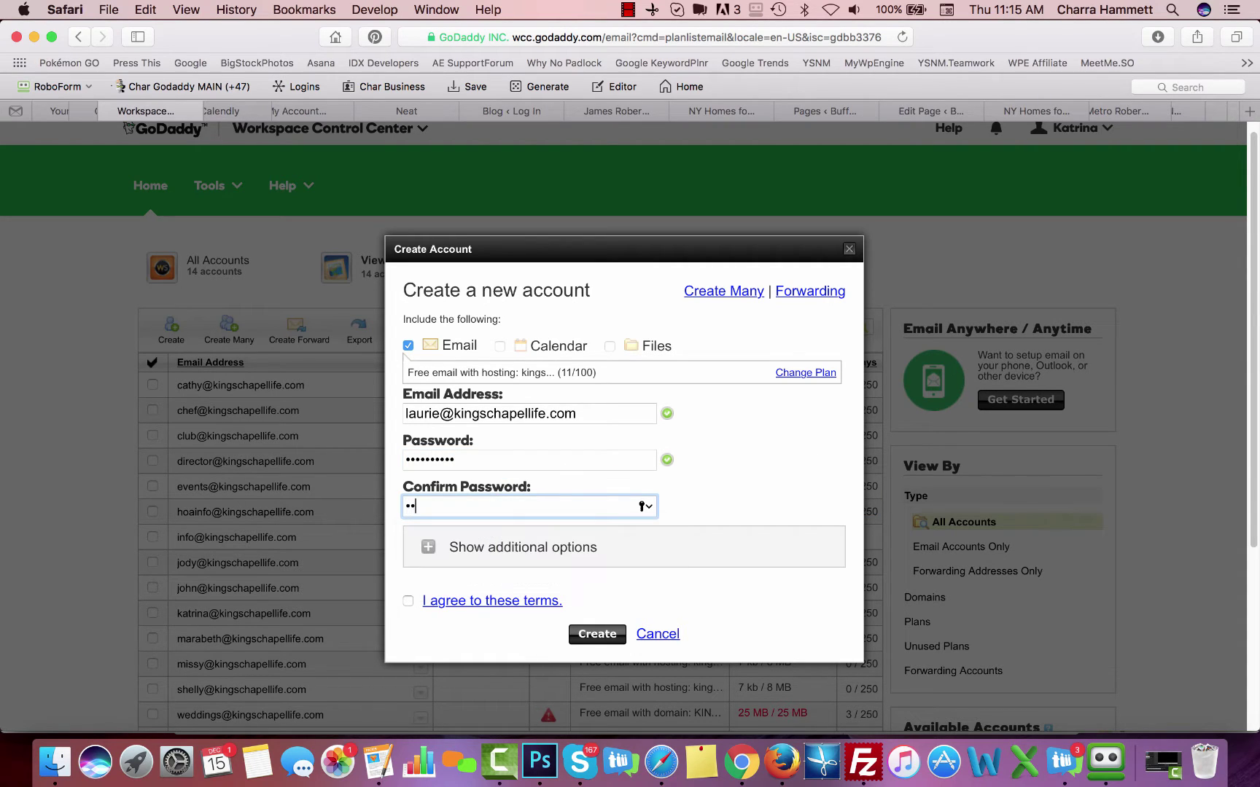
text(••••••••)
scroll(562, 529, down, 3)
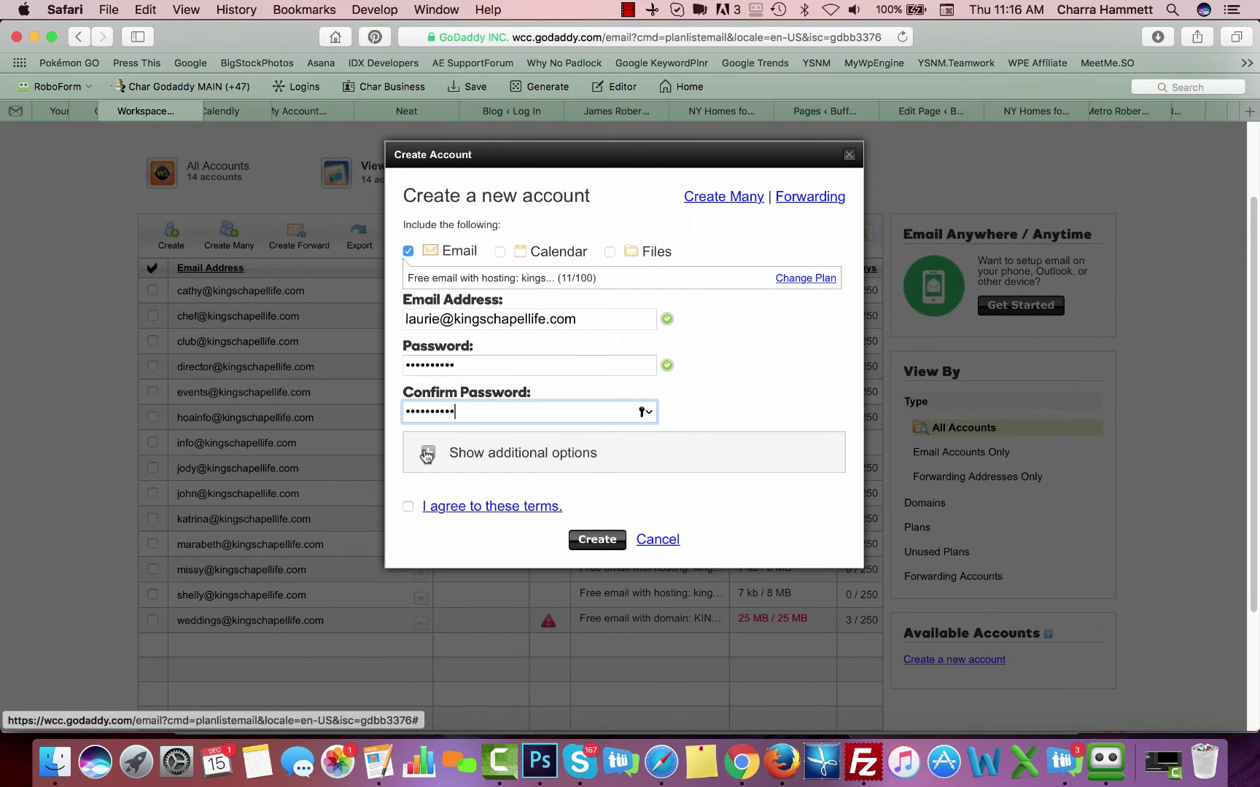
Set quota to 8, disable the SPAM filter, accept the terms, and create the mailbox
click(427, 455)
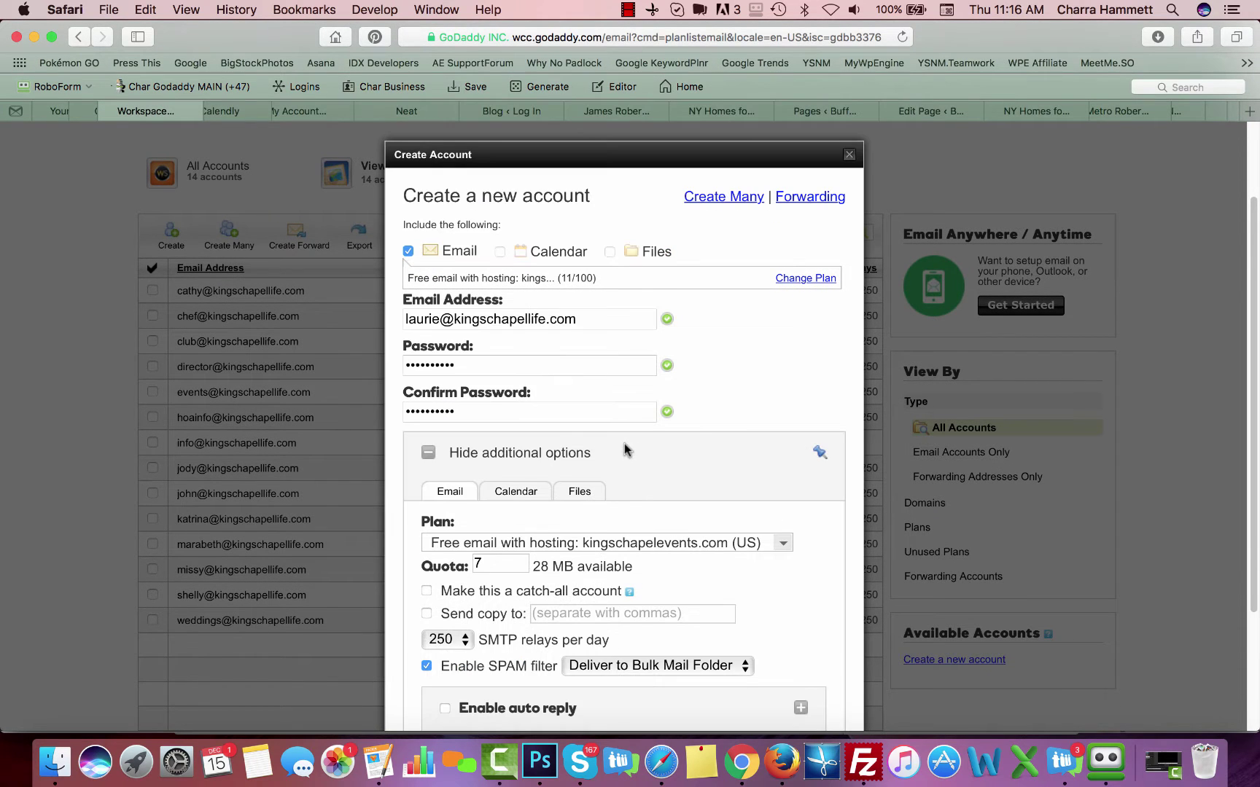
scroll(763, 411, down, 5)
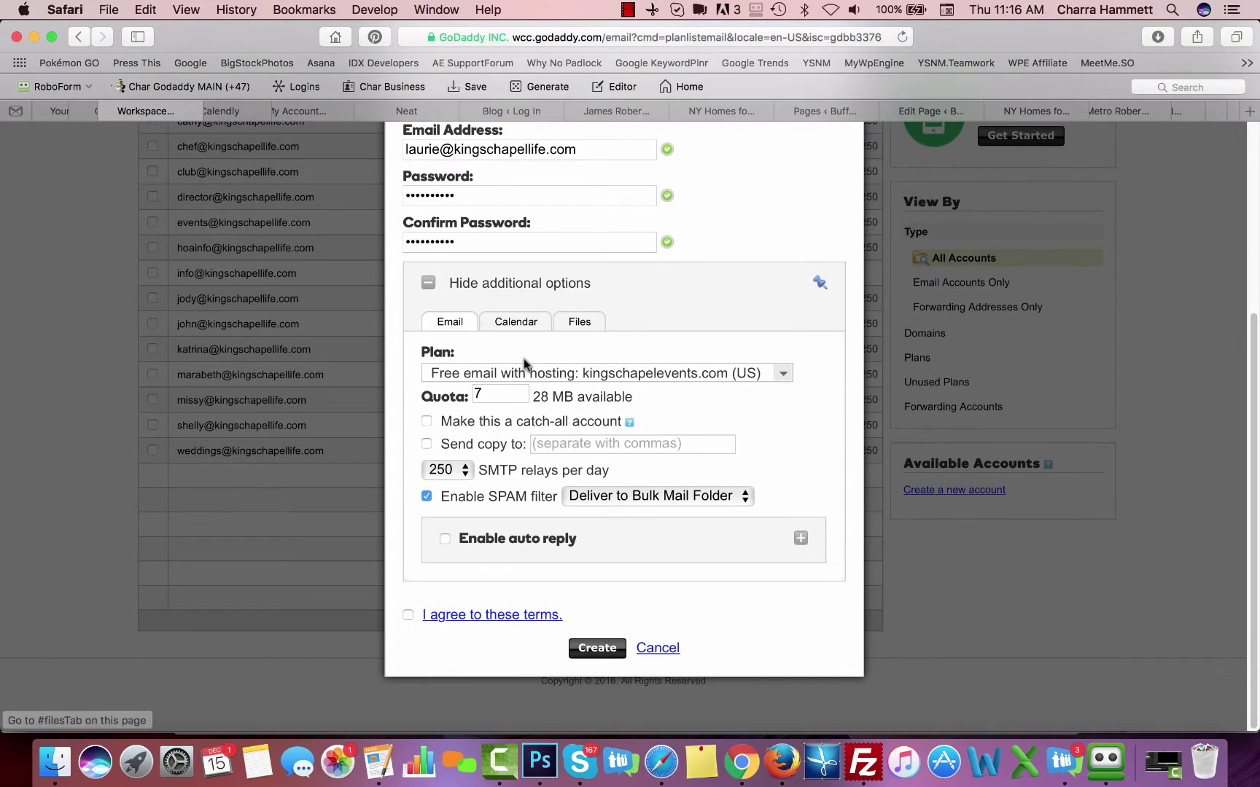
double_click(490, 386)
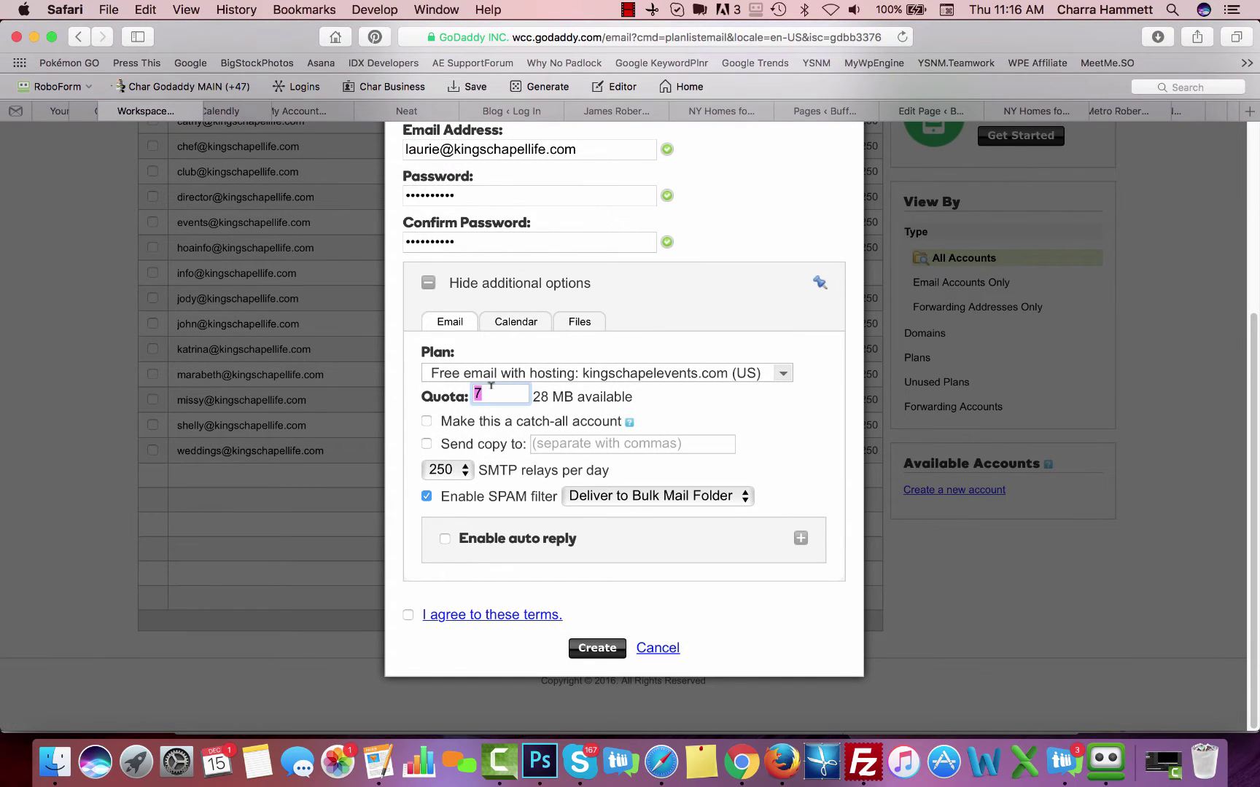
text(8)
click(426, 496)
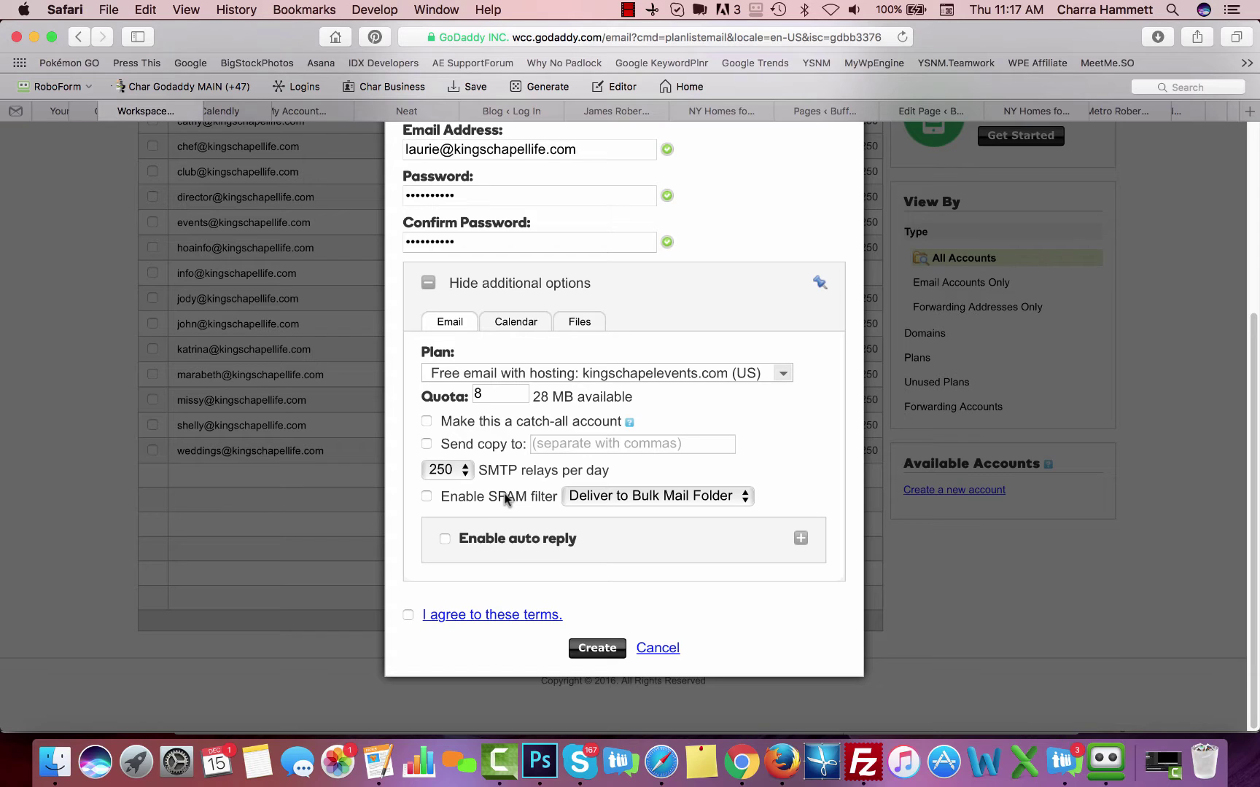
click(409, 616)
click(596, 648)
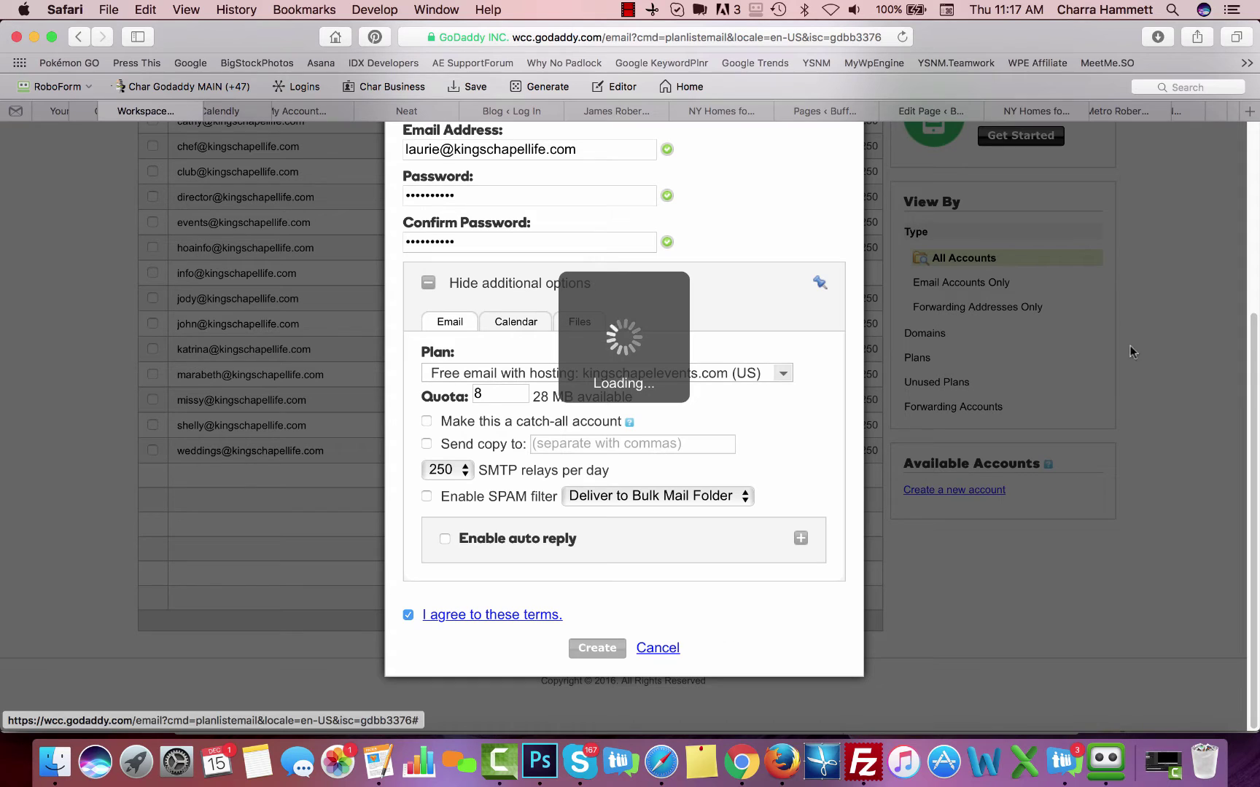
Send the setup instructions via 'Send to other(s)' to the user's pasted personal e-mail address
click(627, 10)
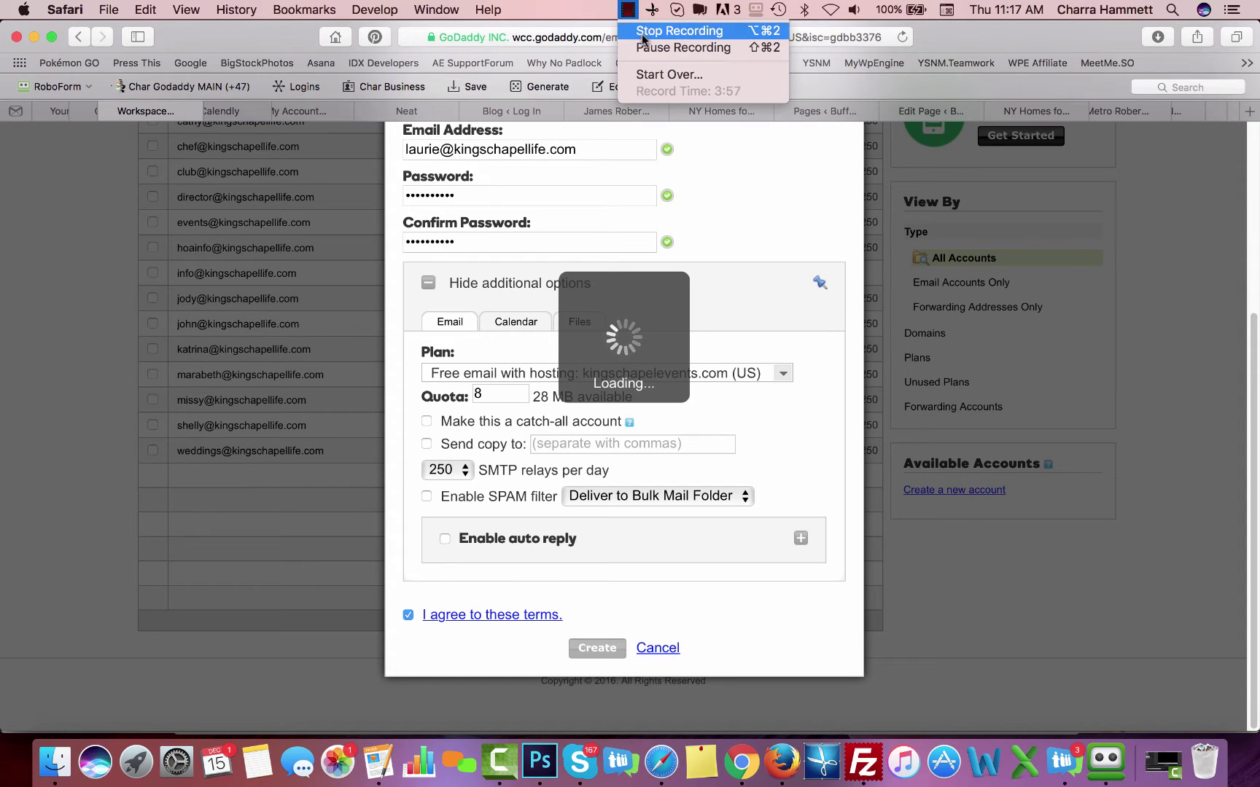
click(684, 337)
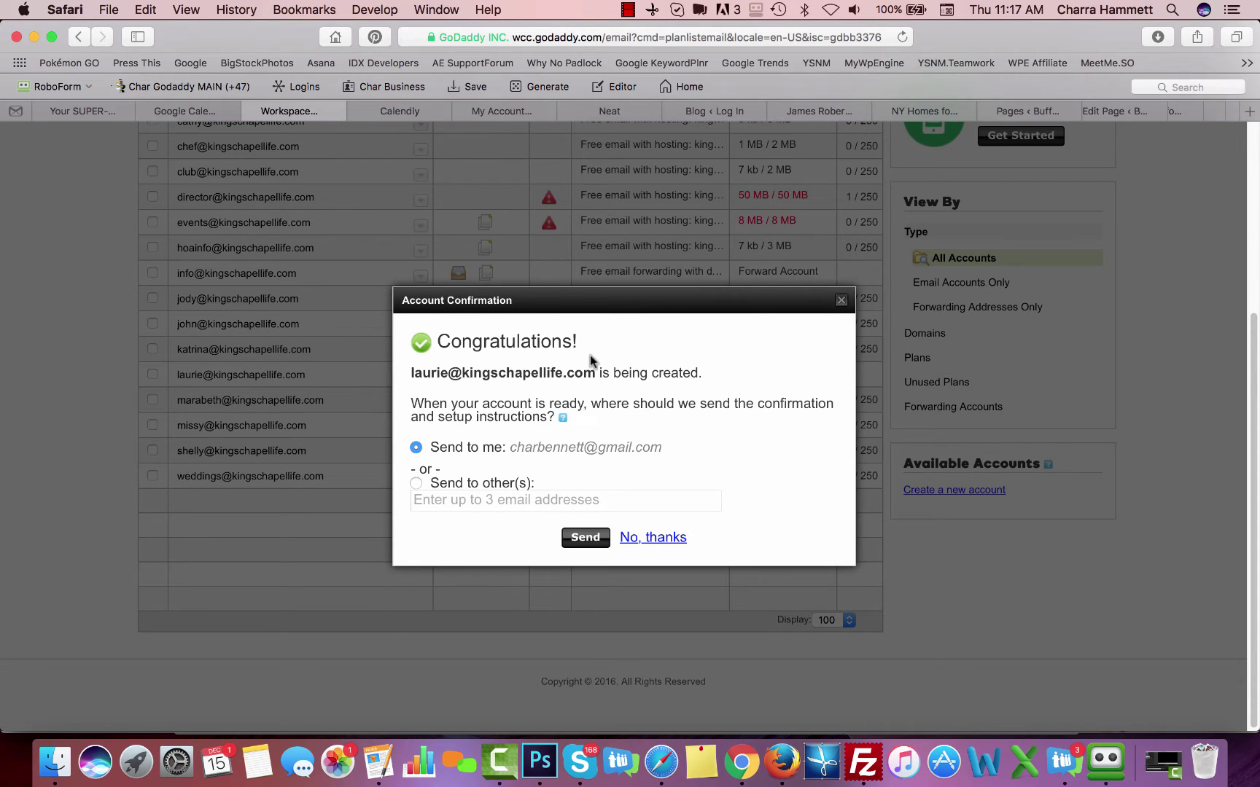
click(415, 483)
click(479, 501)
key(super+v)
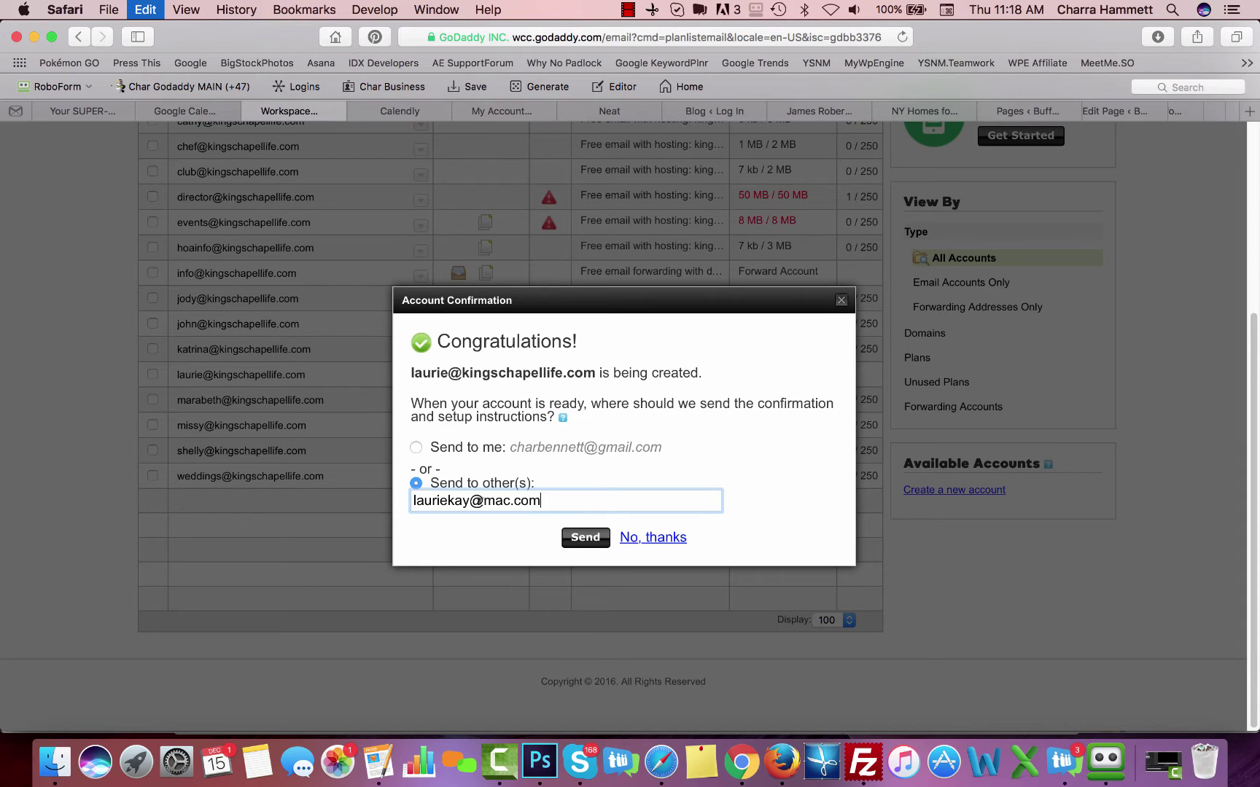
click(584, 538)
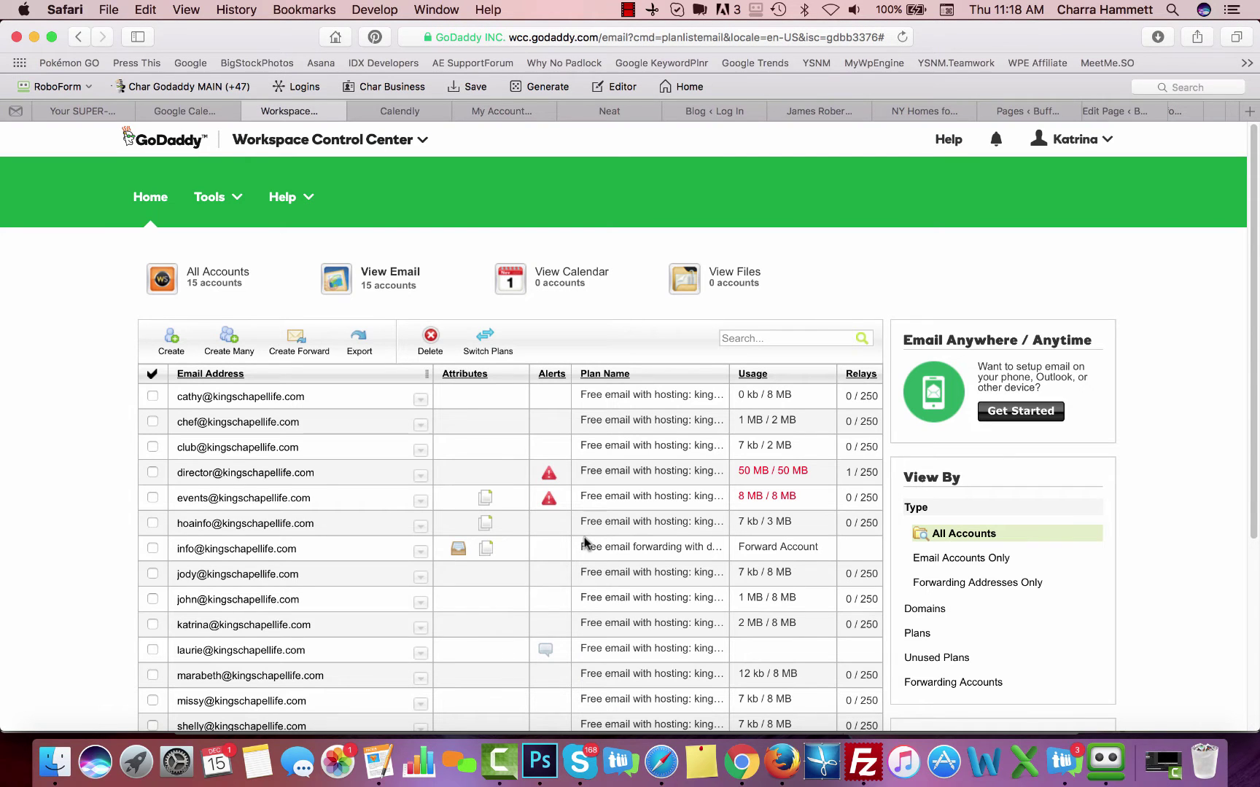
scroll(429, 638, down, 3)
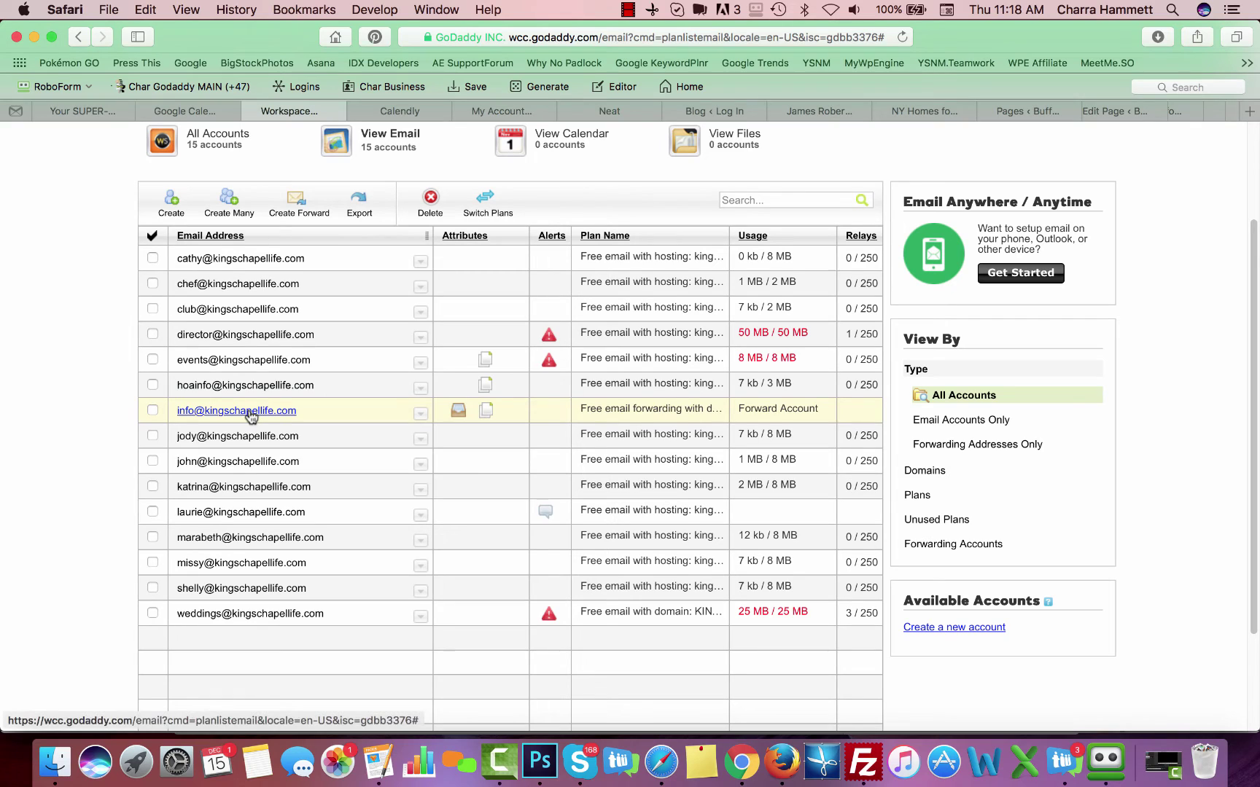
mouse_move(459, 412)
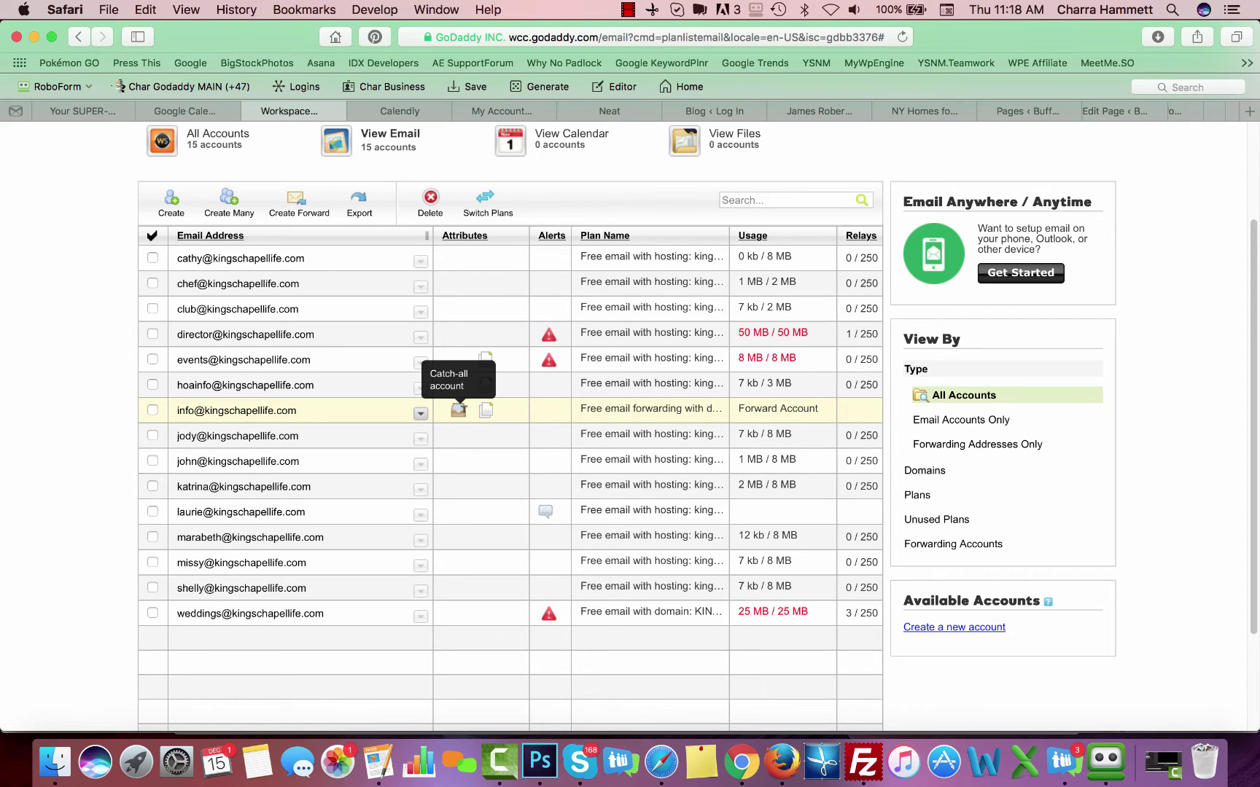
mouse_move(365, 414)
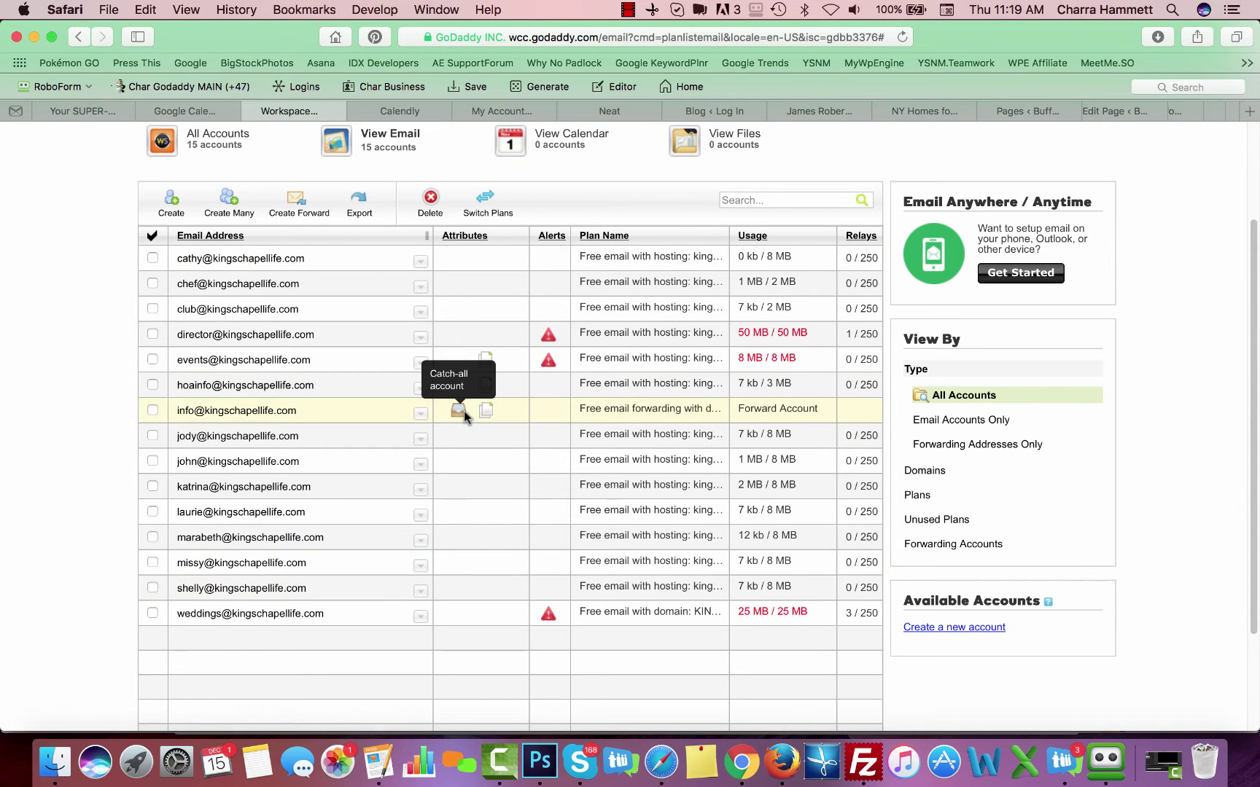
mouse_move(255, 413)
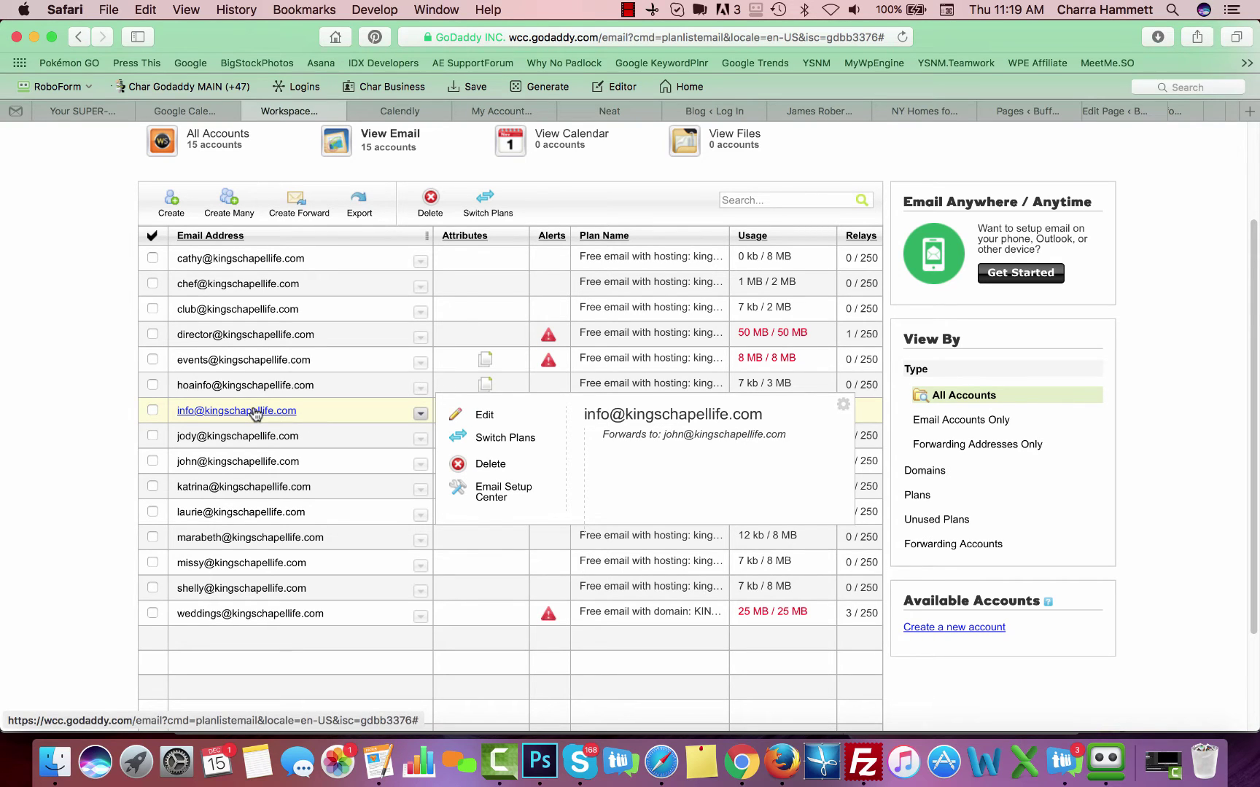
mouse_move(428, 516)
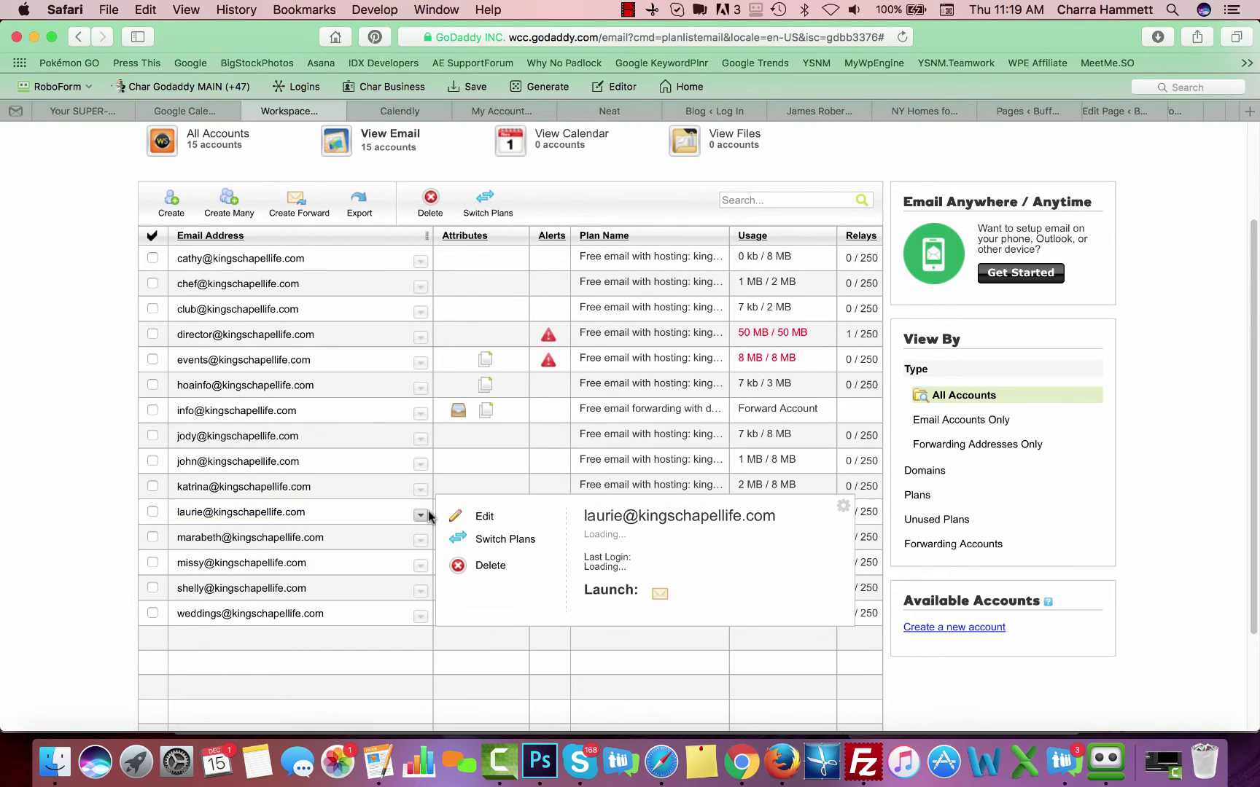
click(483, 516)
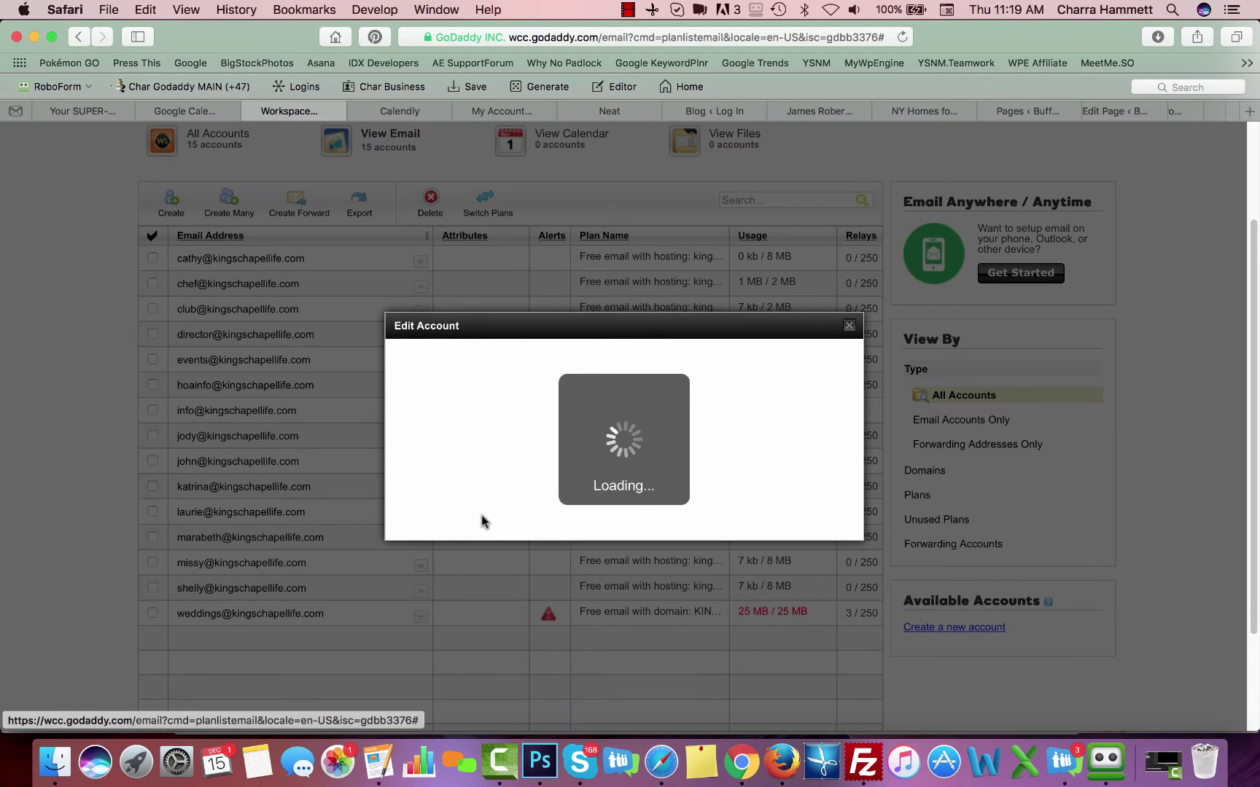
scroll(483, 523, down, 4)
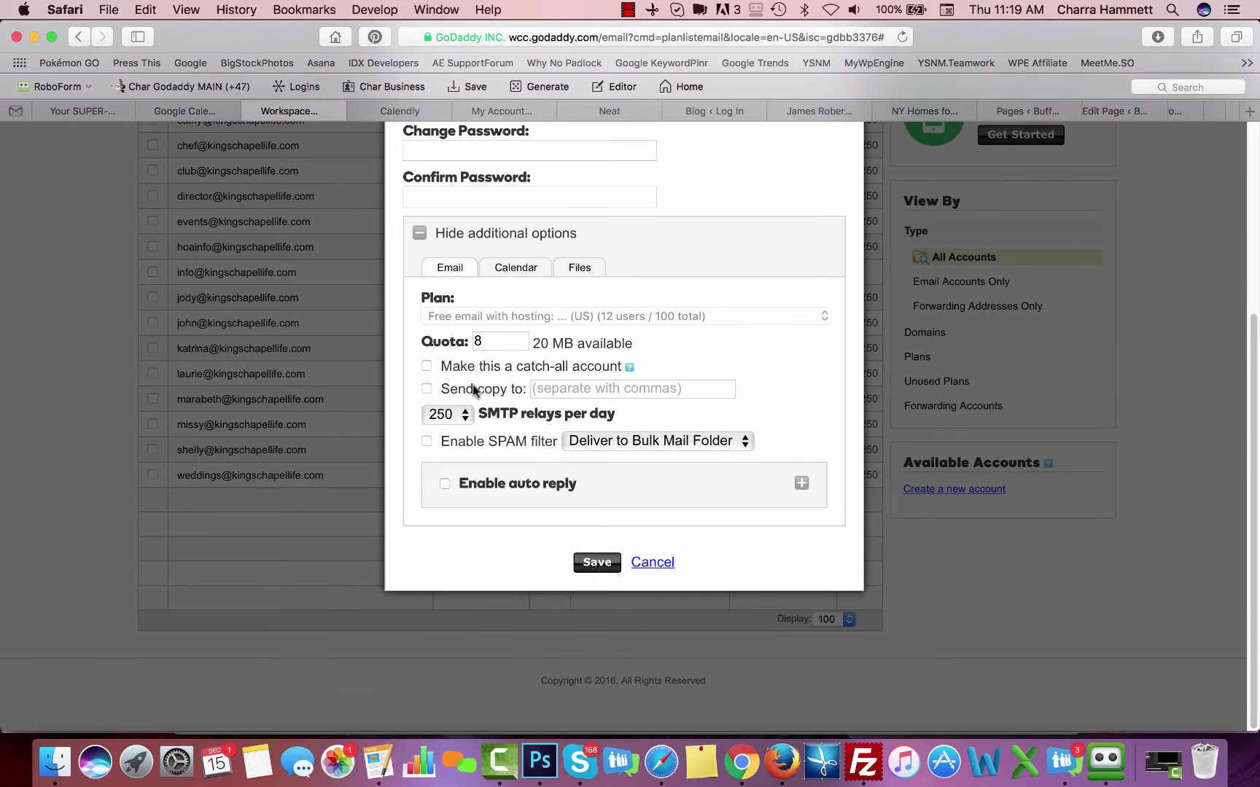
click(427, 366)
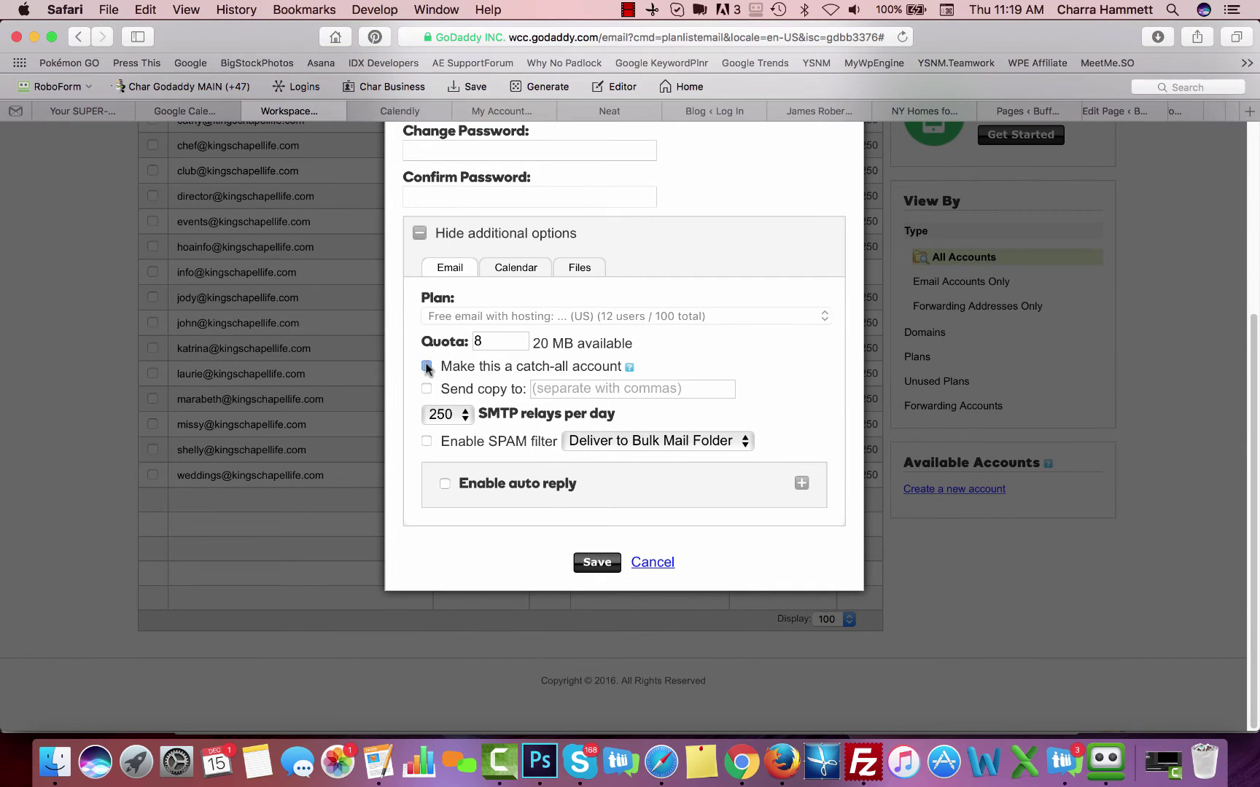
click(638, 567)
scroll(449, 460, up, 5)
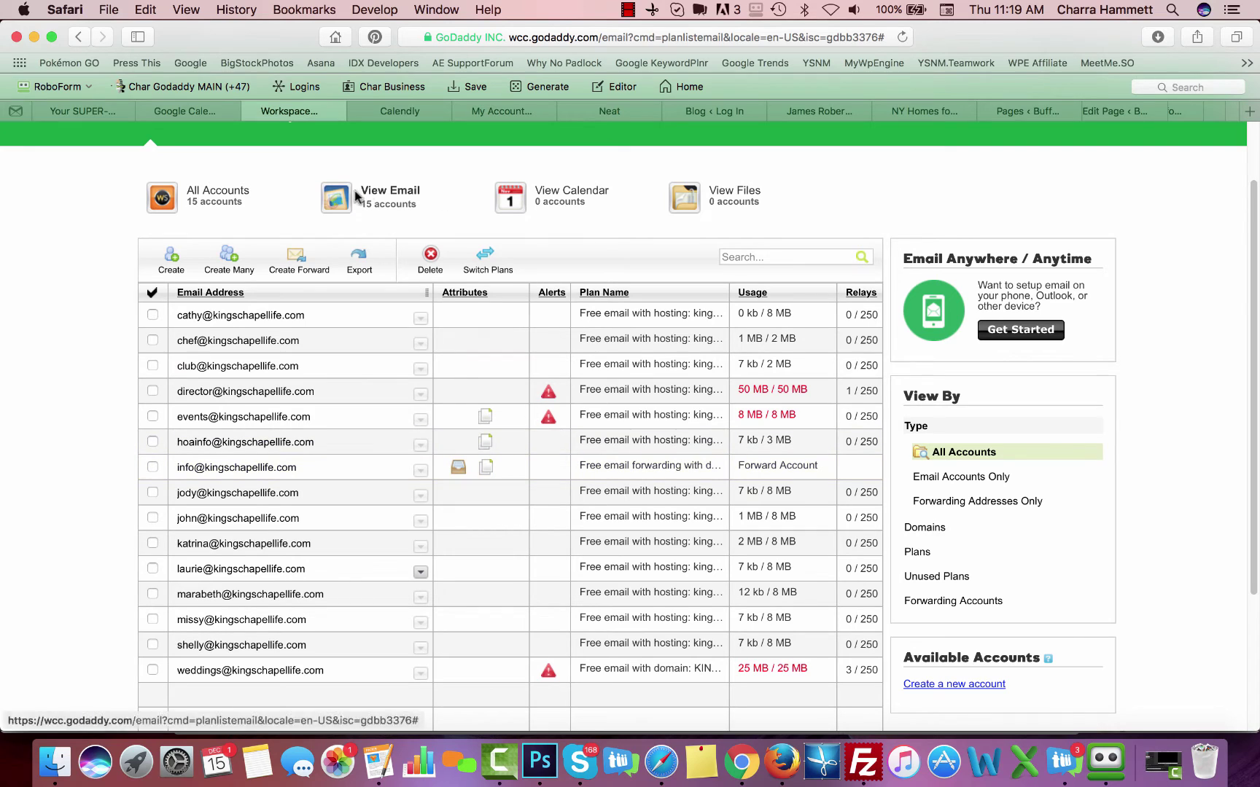
click(293, 263)
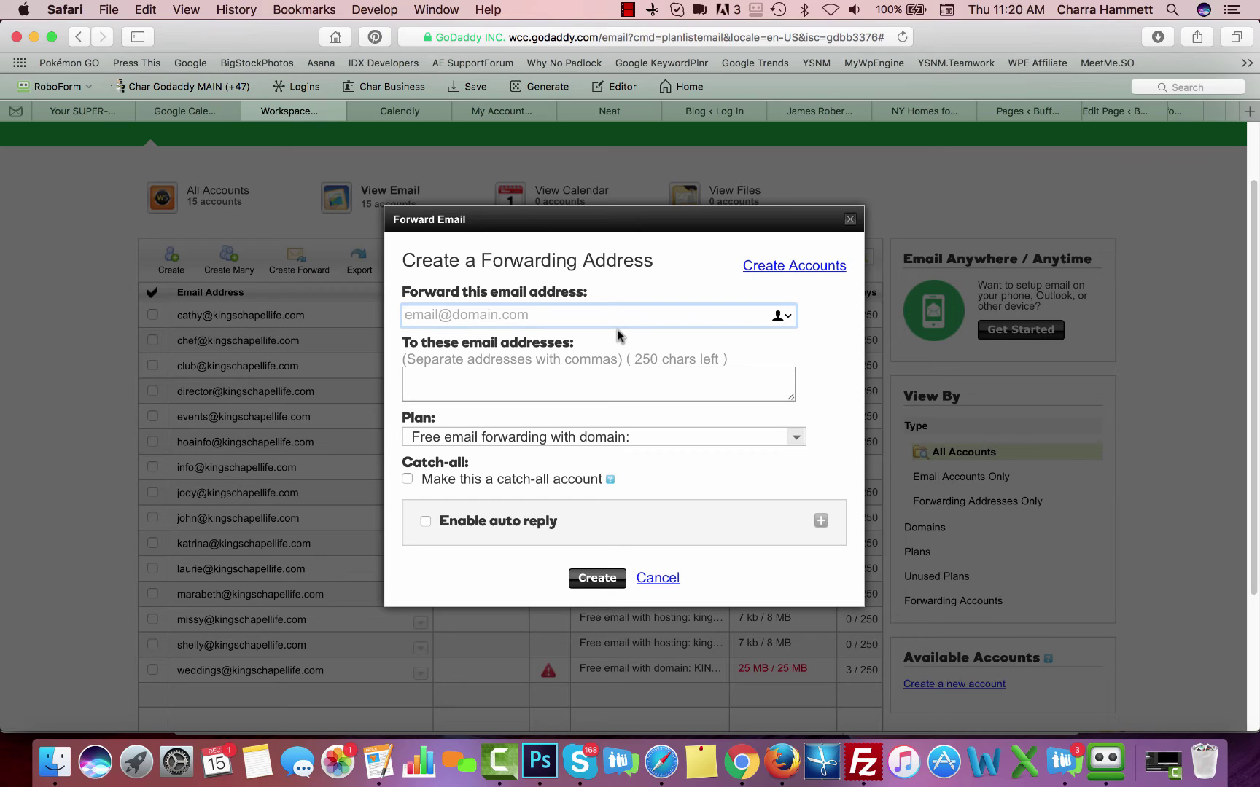
text(calenda)
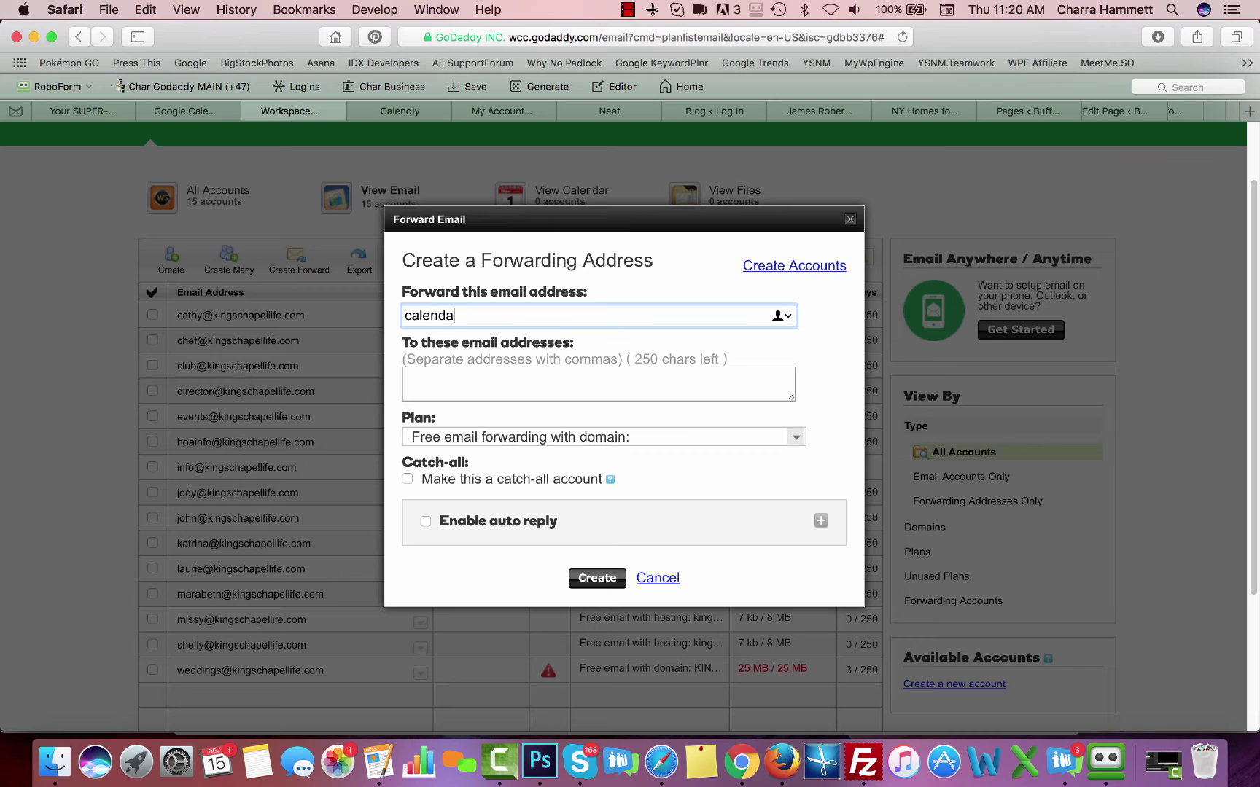
text(r@)
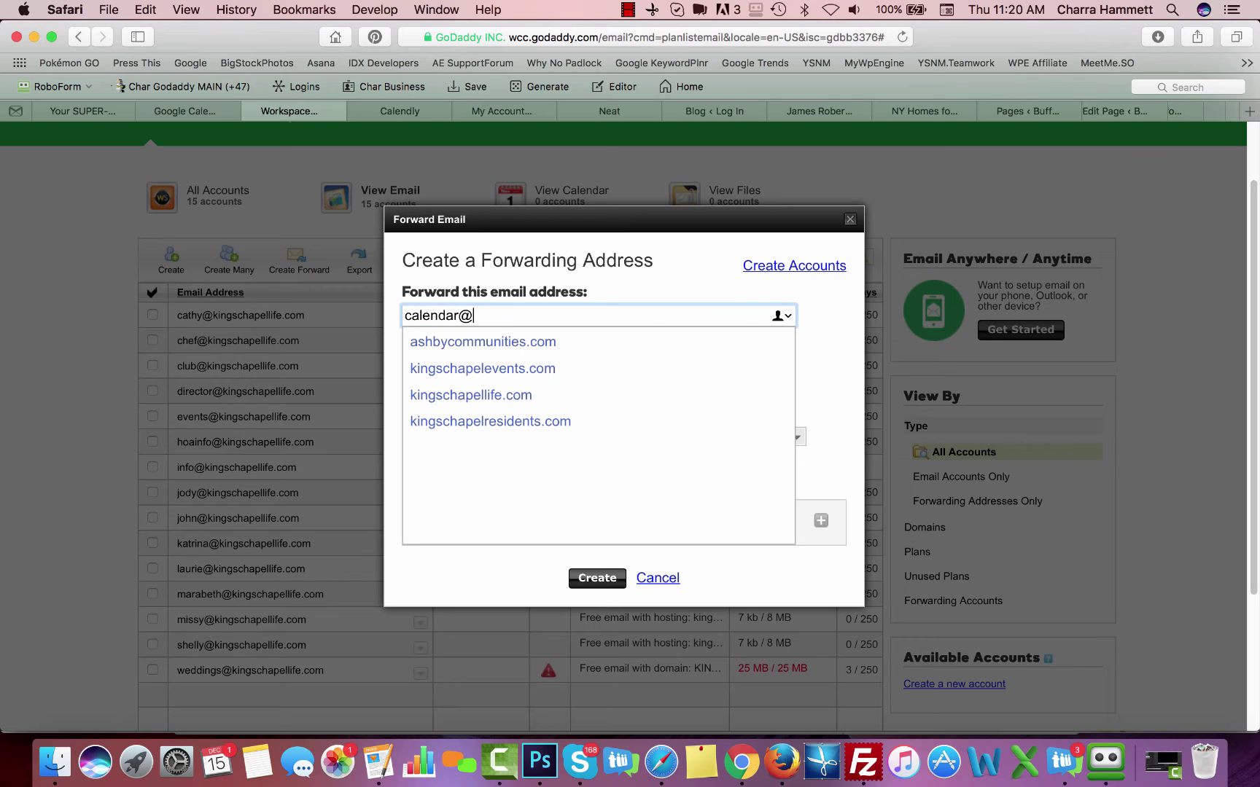
click(503, 397)
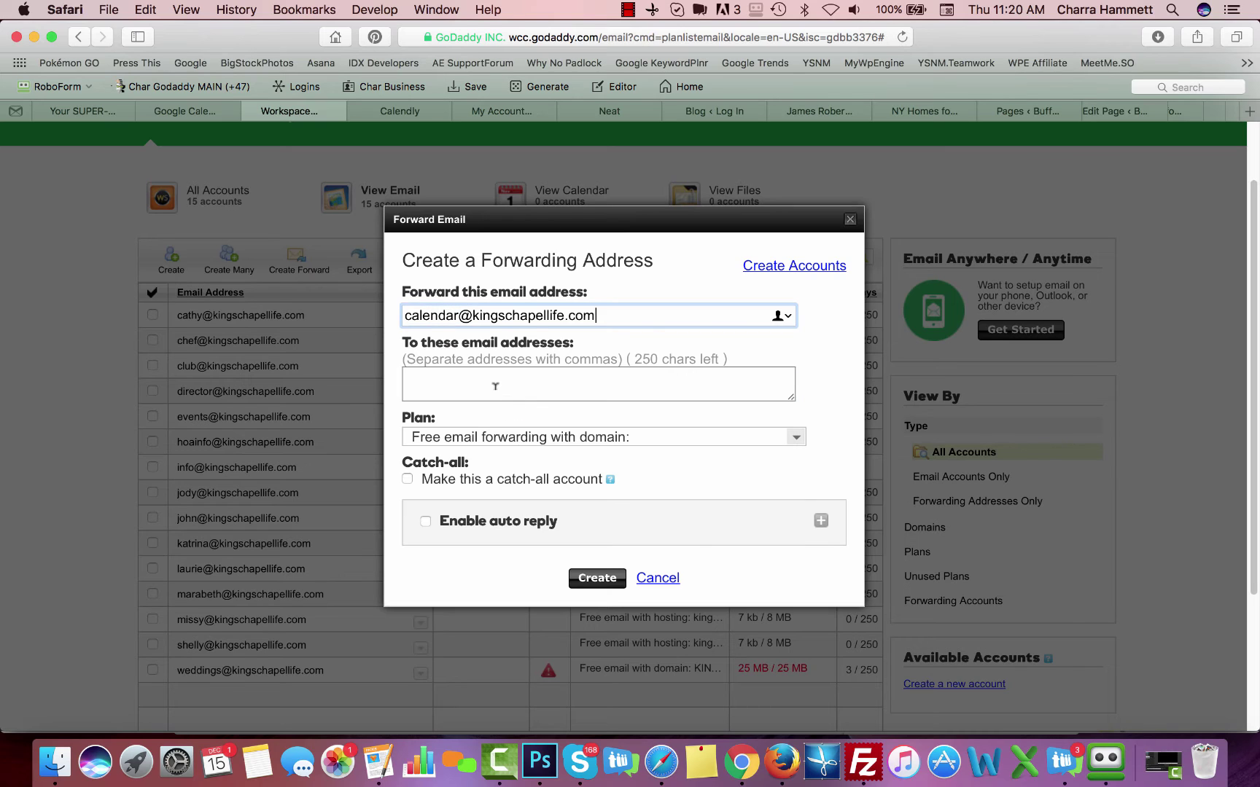
click(488, 384)
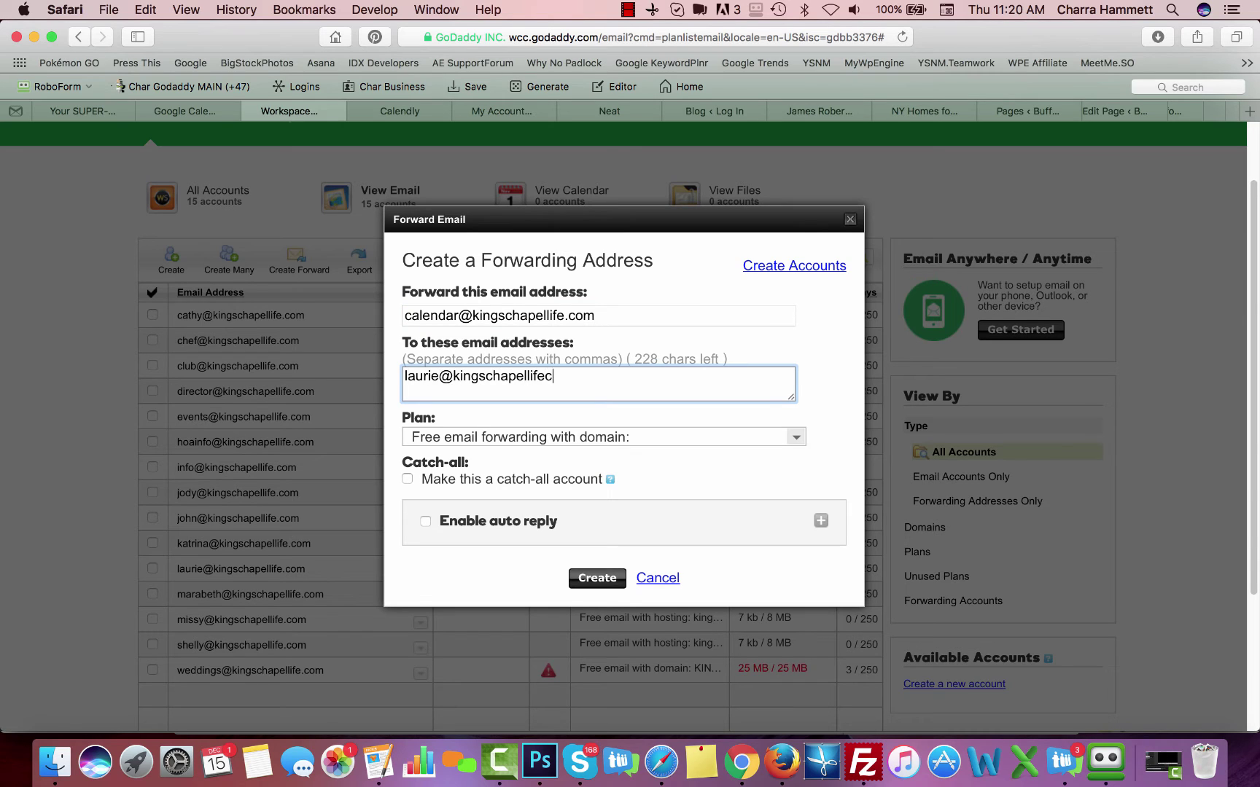
Turn auto reply back off and create the calendar@ forward
click(427, 523)
scroll(503, 518, down, 5)
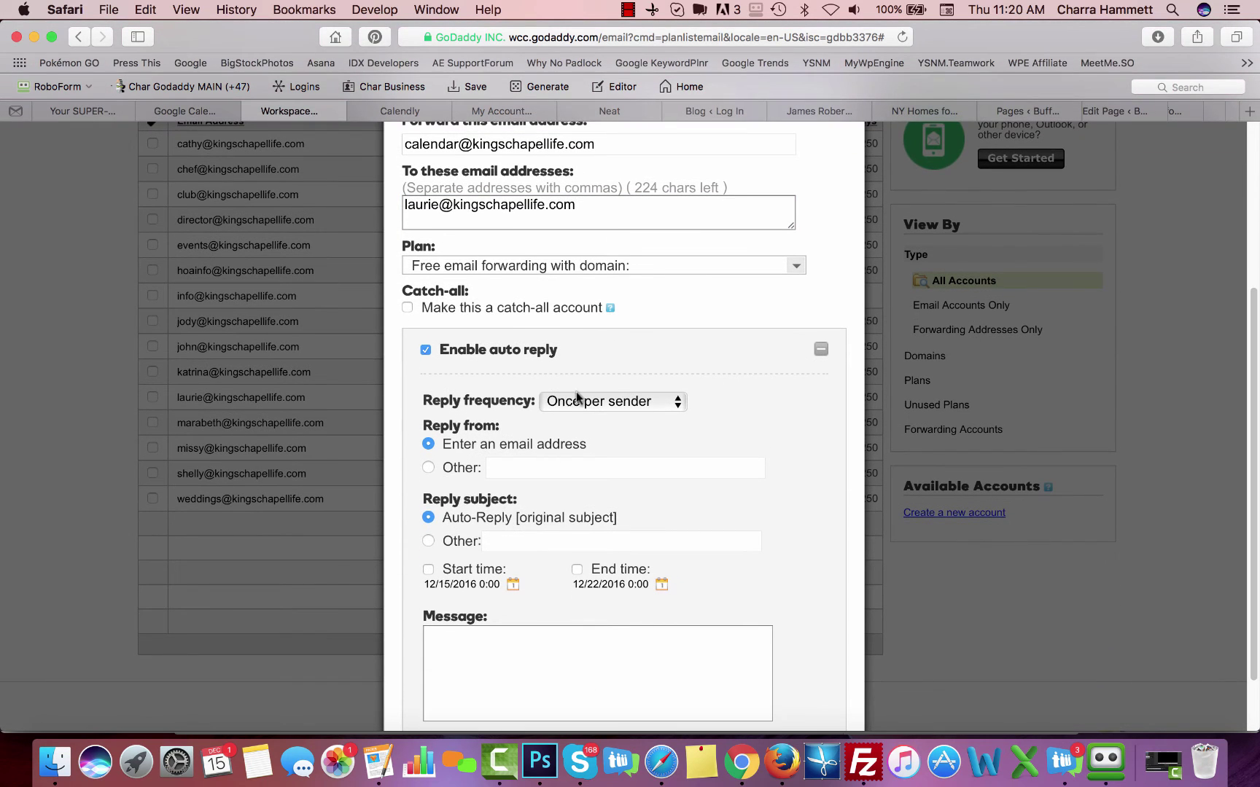
scroll(499, 433, down, 1)
scroll(497, 431, down, 2)
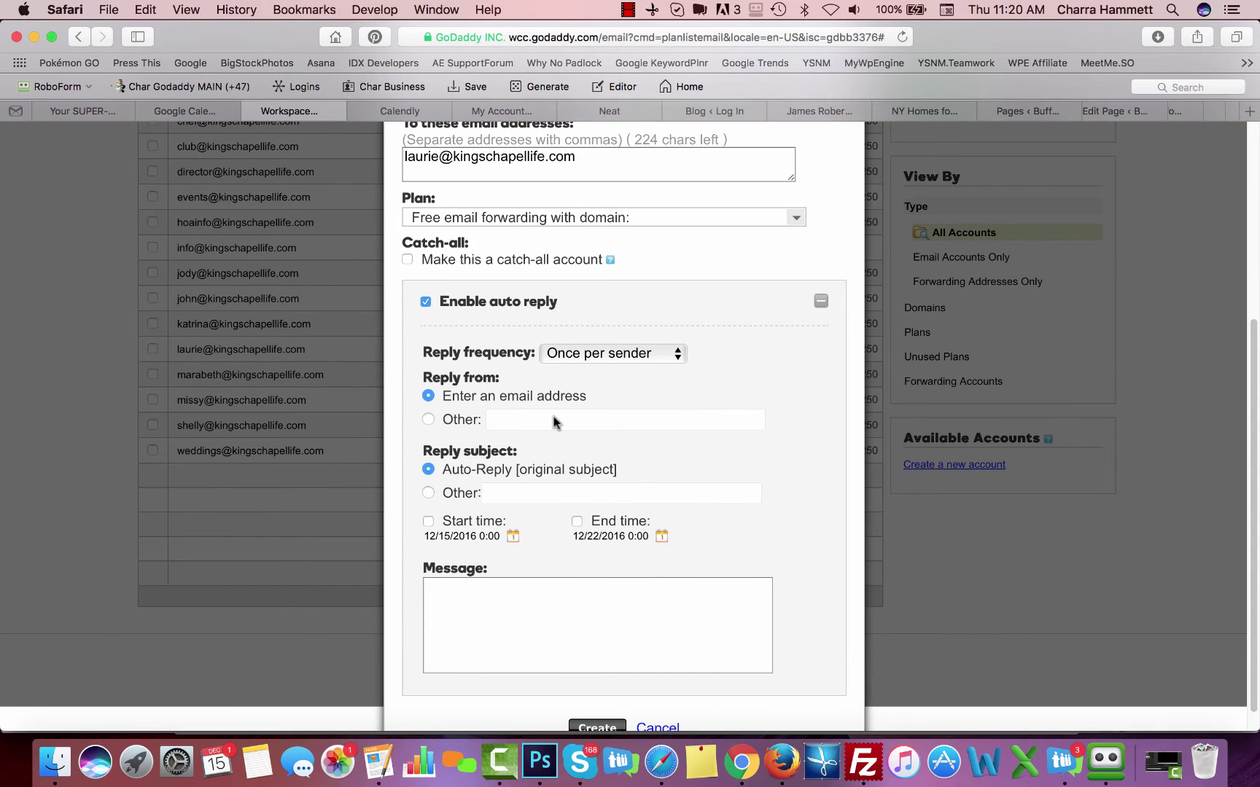
scroll(481, 418, up, 2)
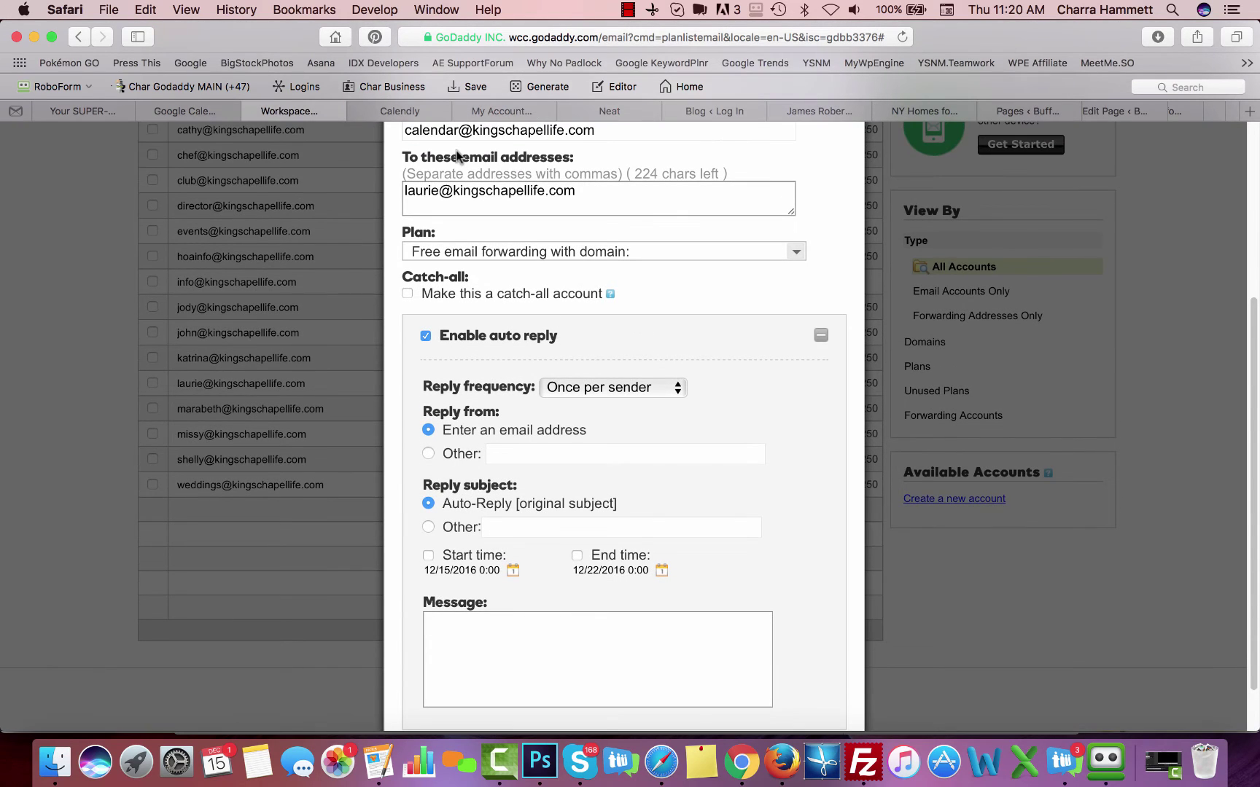
click(474, 624)
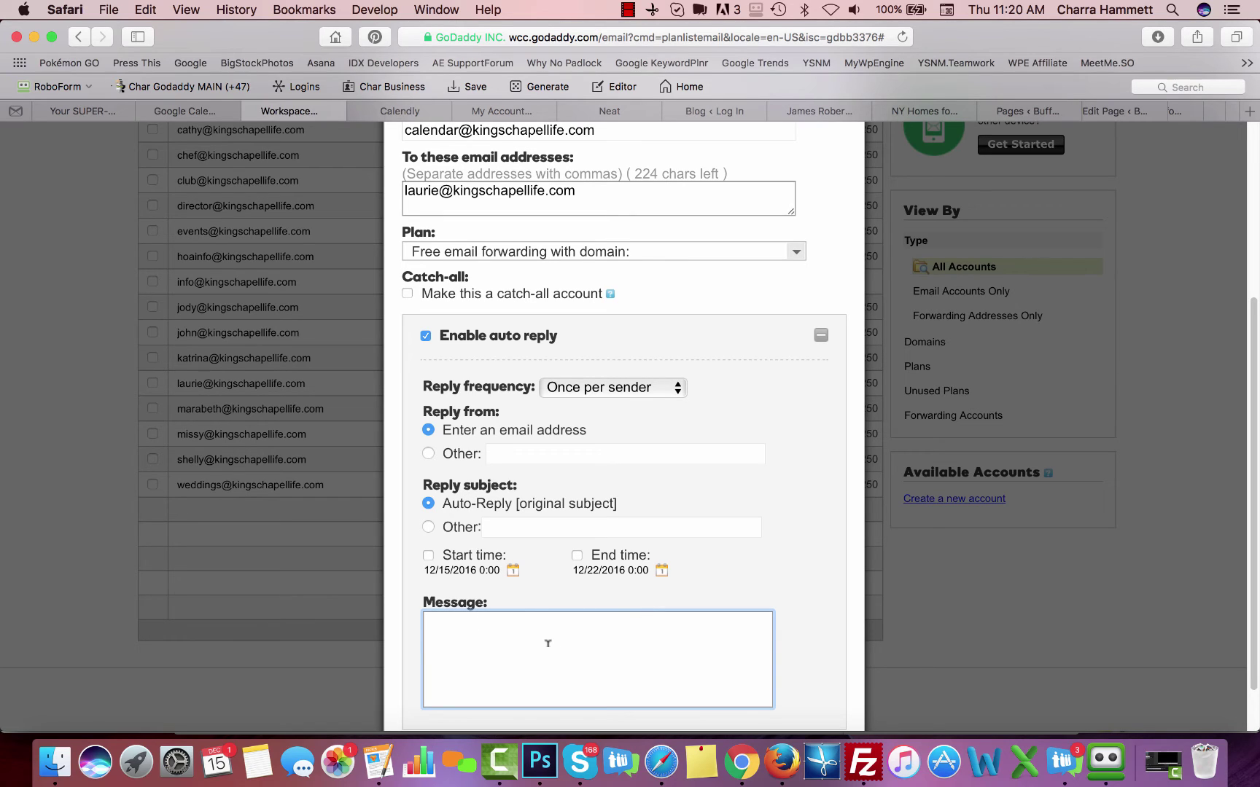
scroll(611, 605, down, 3)
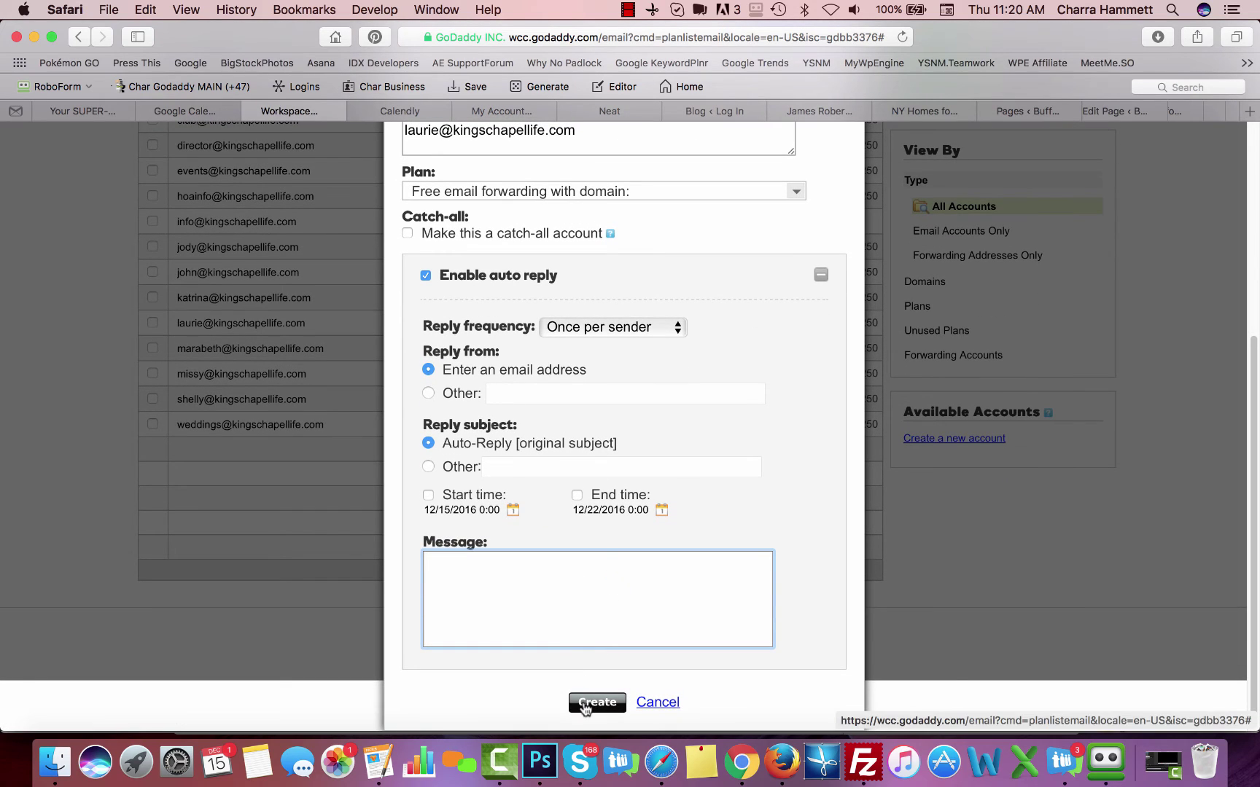
click(425, 276)
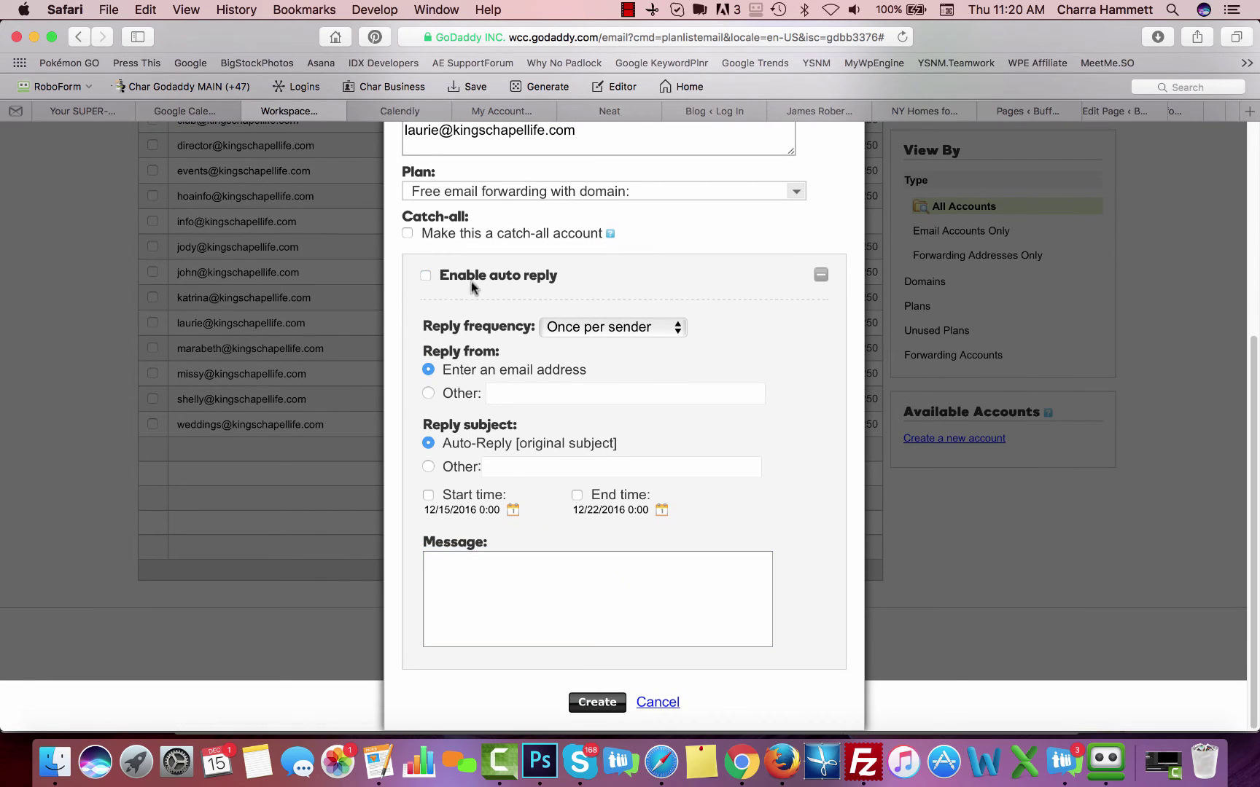
click(598, 704)
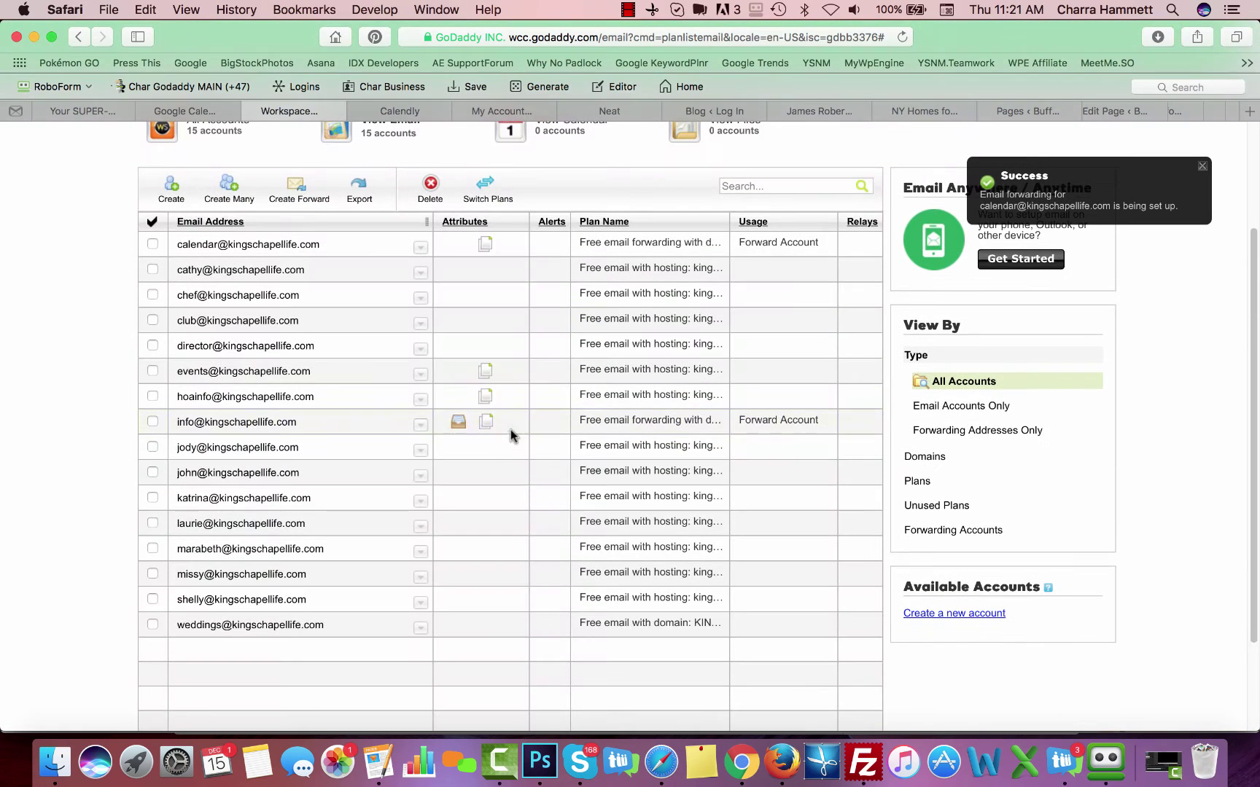
mouse_move(210, 523)
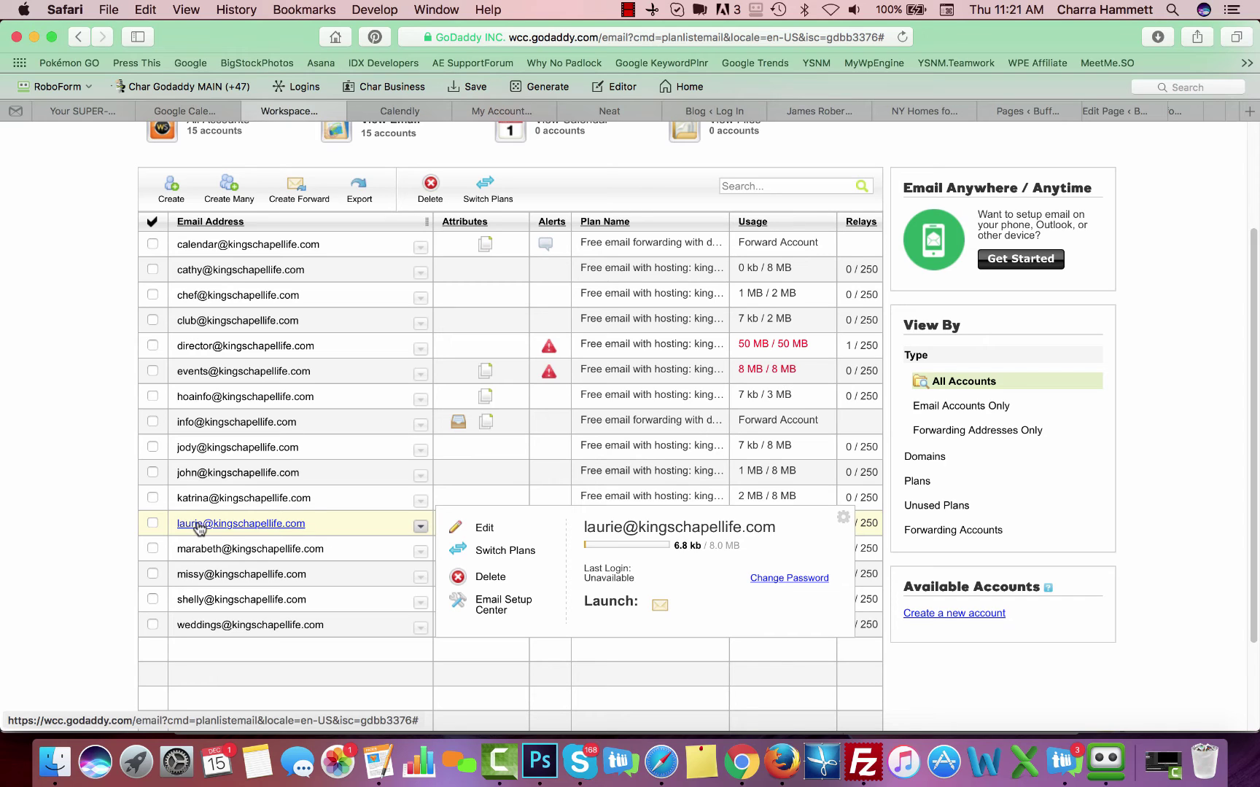
click(659, 607)
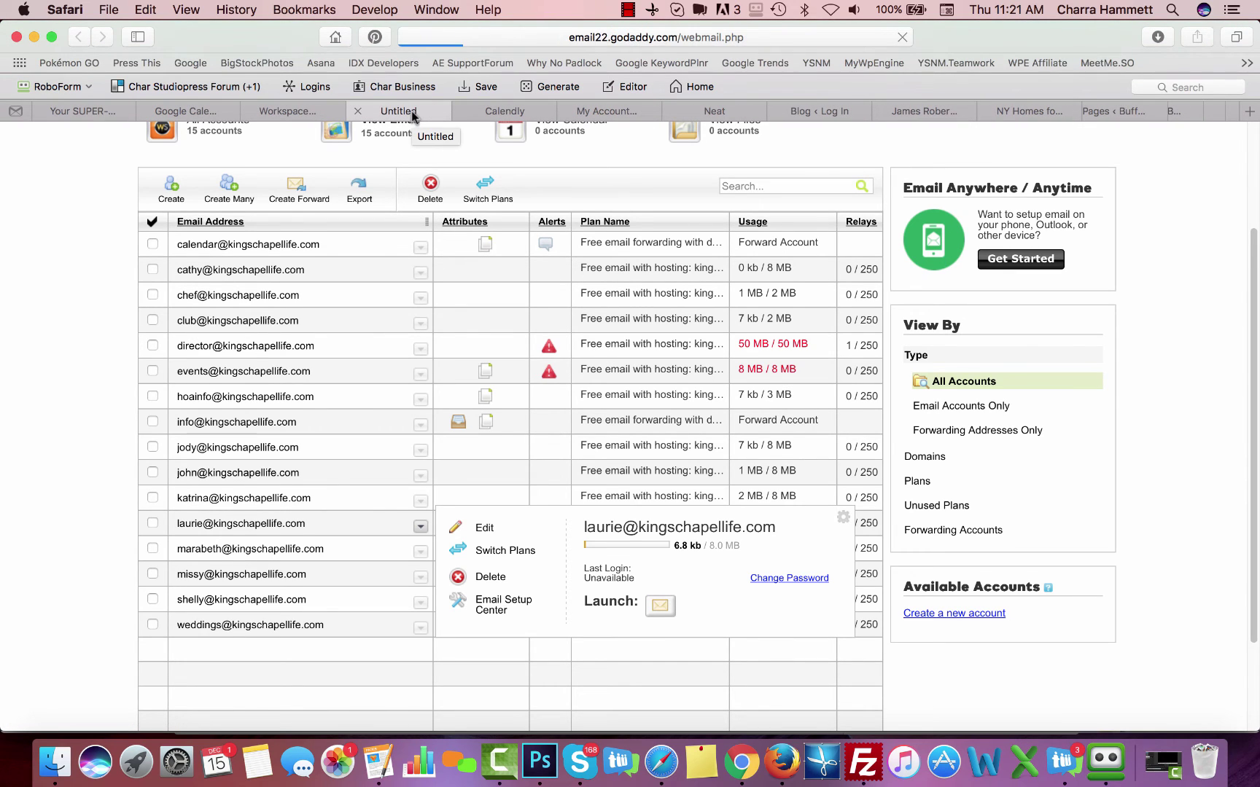
click(678, 37)
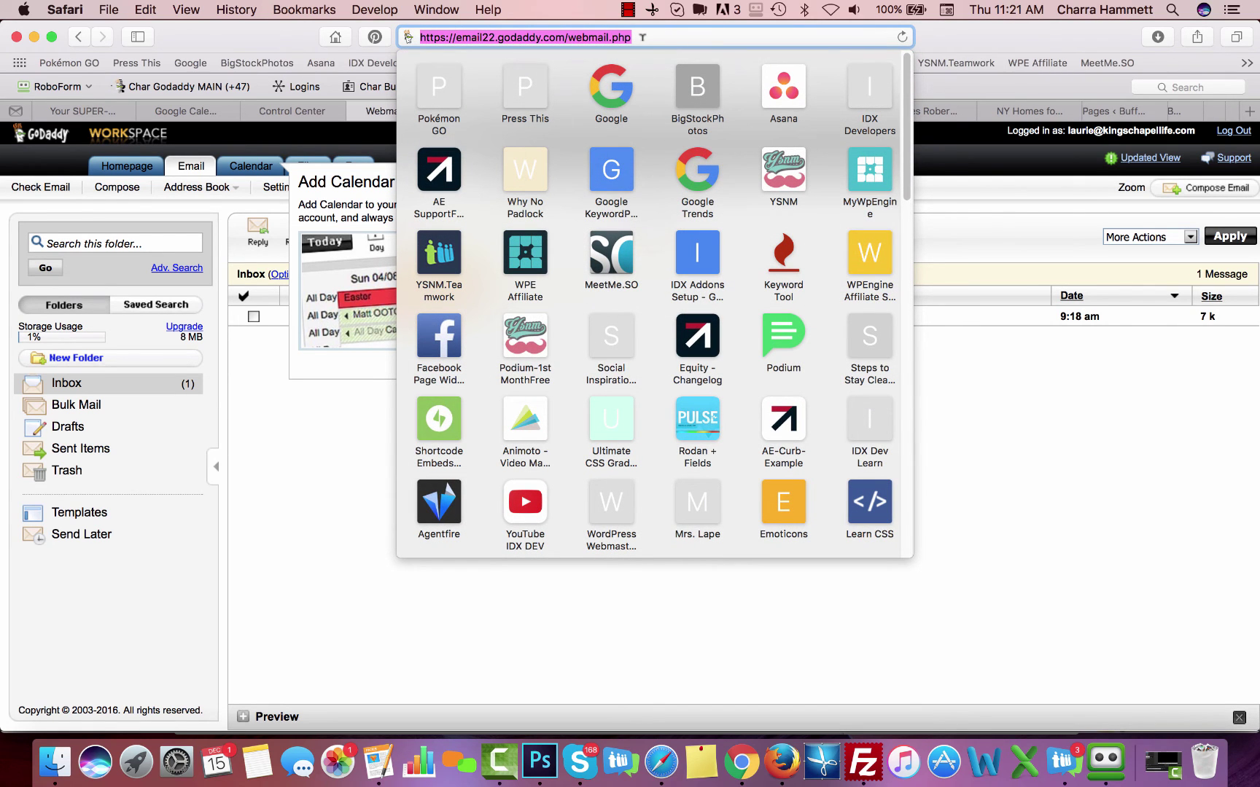
click(645, 37)
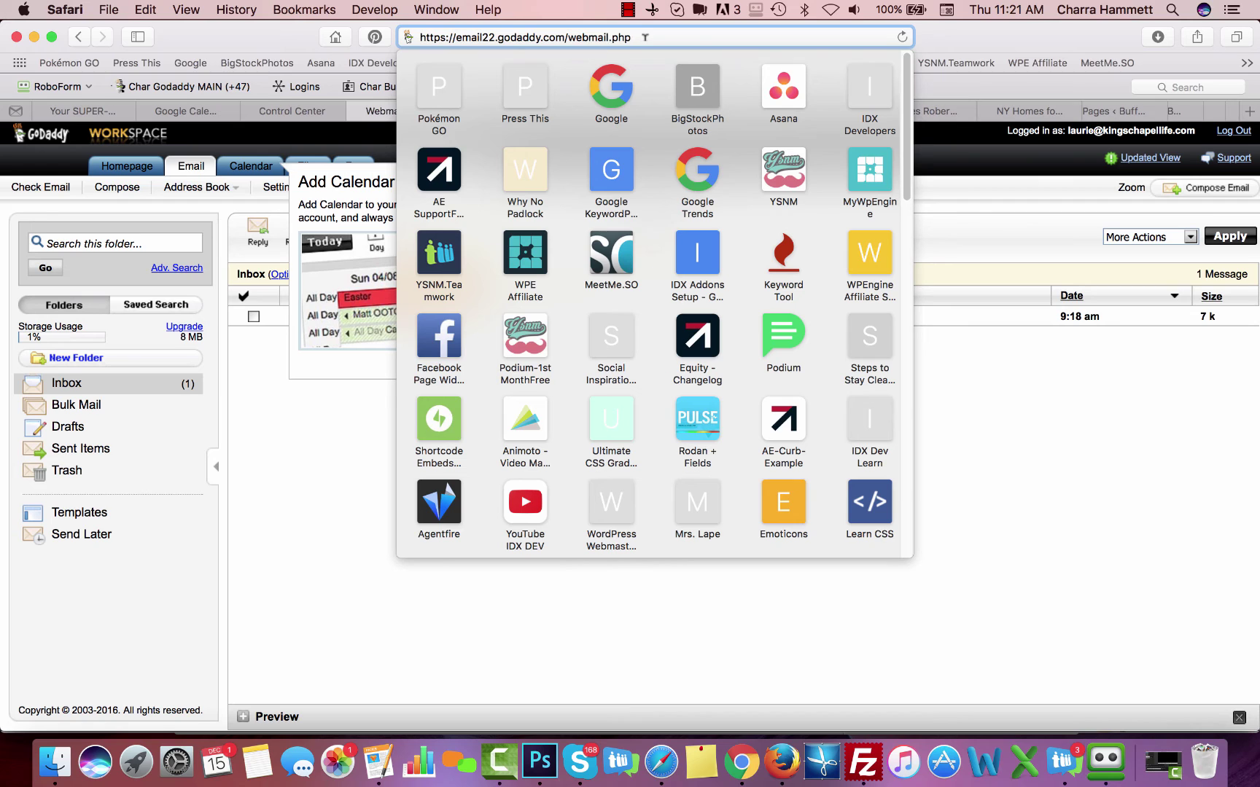
click(944, 479)
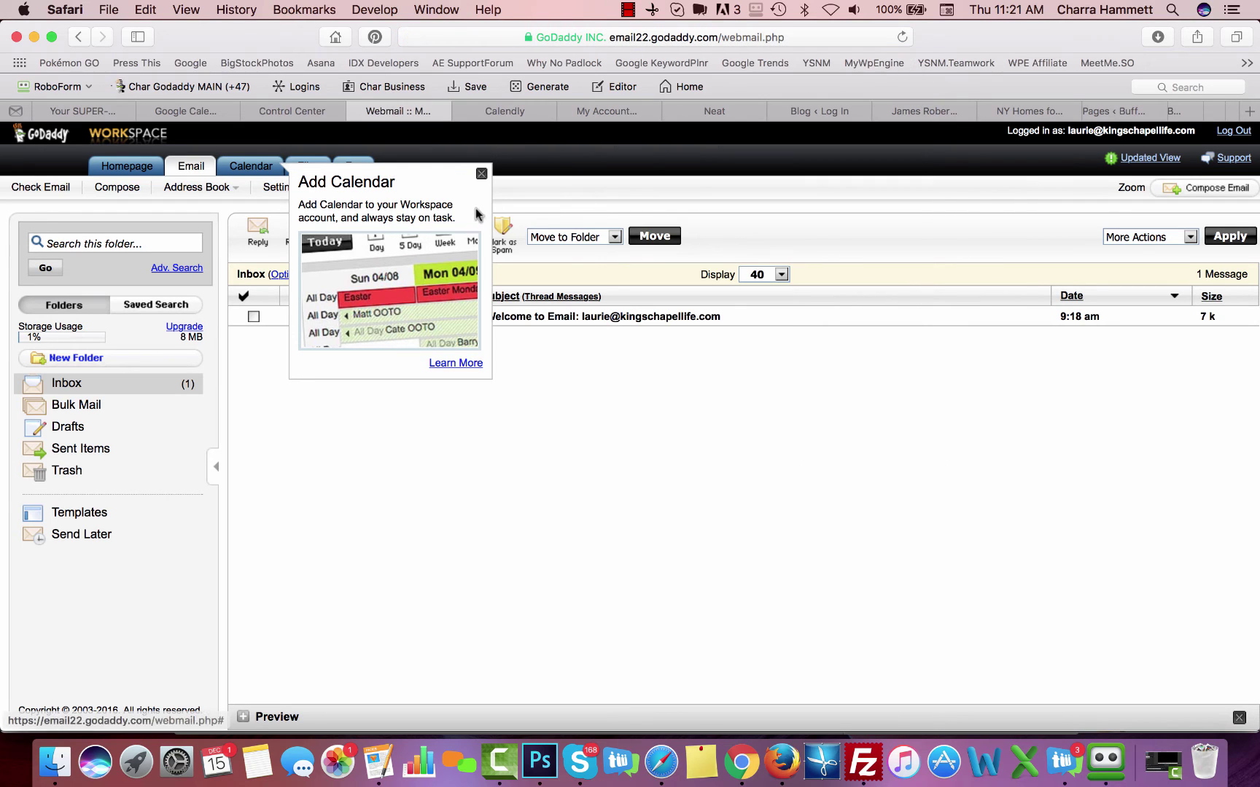
click(481, 175)
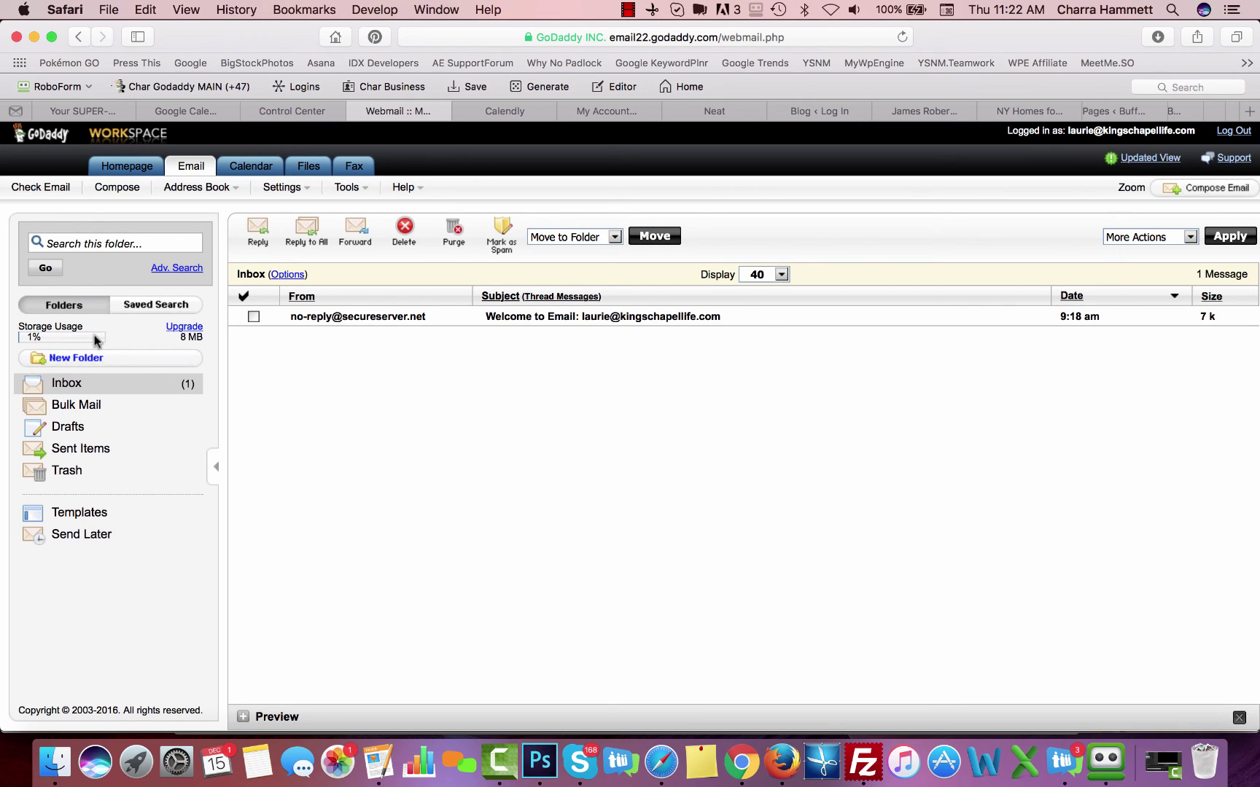
mouse_move(97, 338)
Expand the new mailbox's row in the Control Center accounts list to see its summary, then return to its Webmail inbox
click(305, 110)
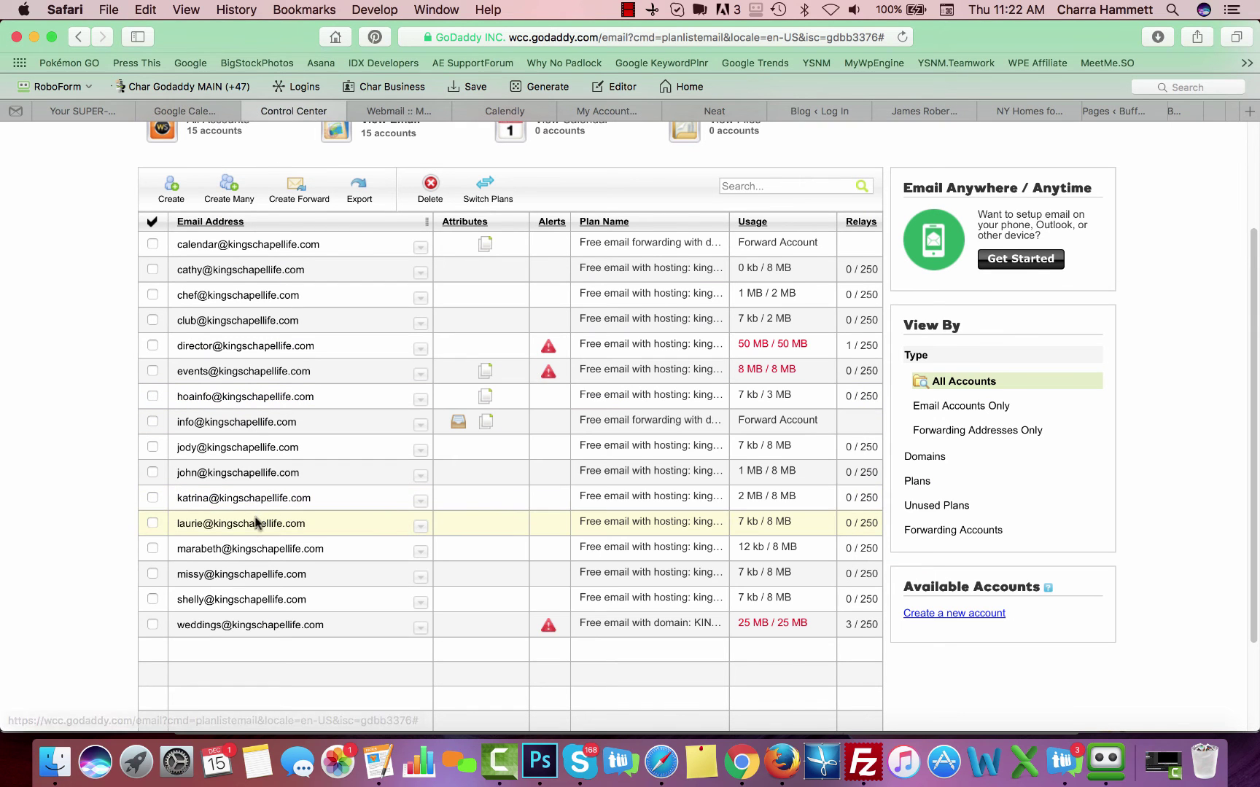
click(420, 526)
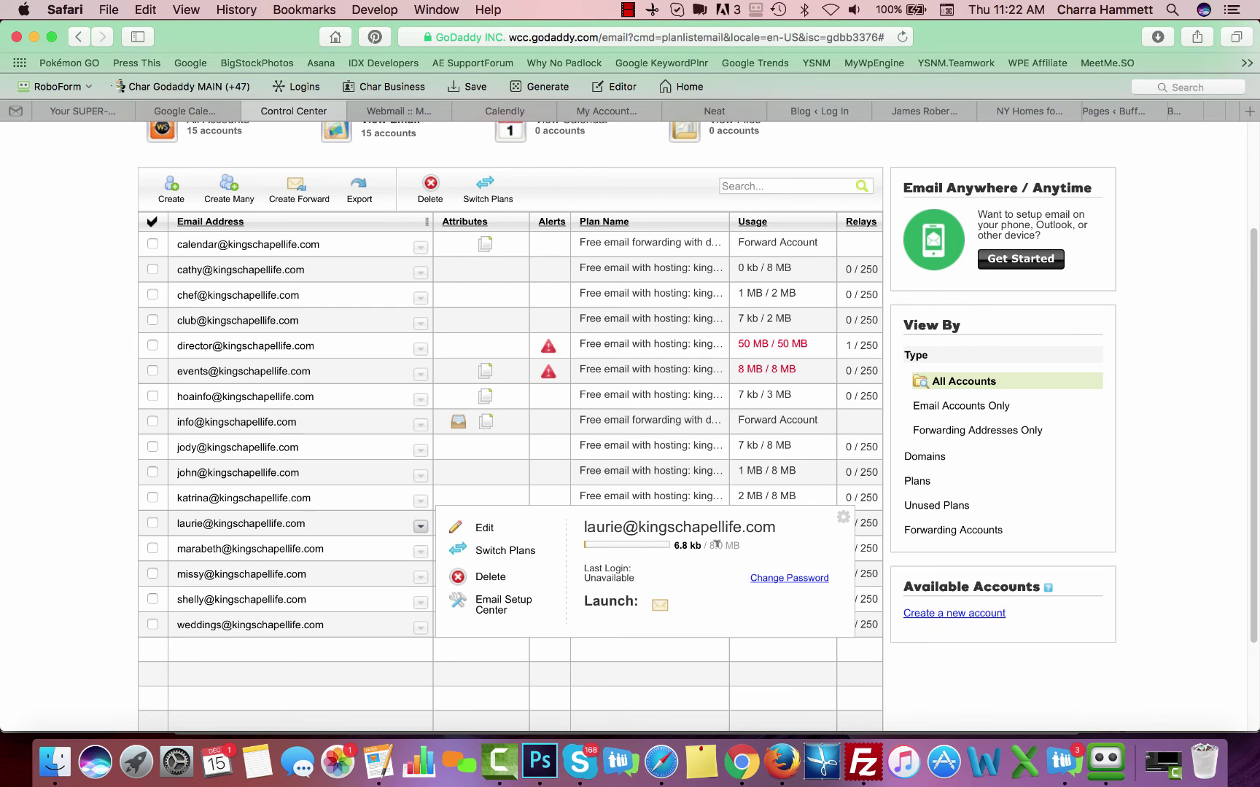
click(420, 111)
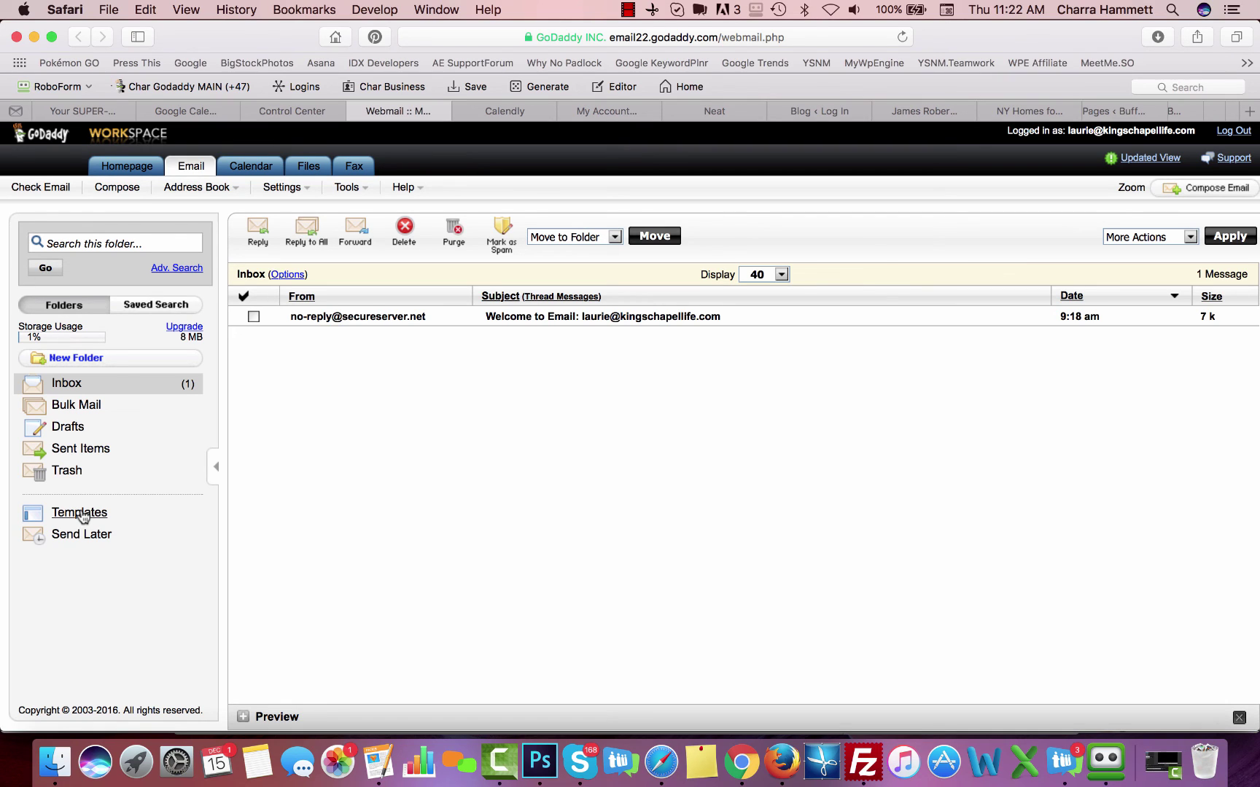
Look over Personal Settings and the Signature & Letterhead page, then open the Email Setup Center under Tools
click(231, 188)
click(270, 188)
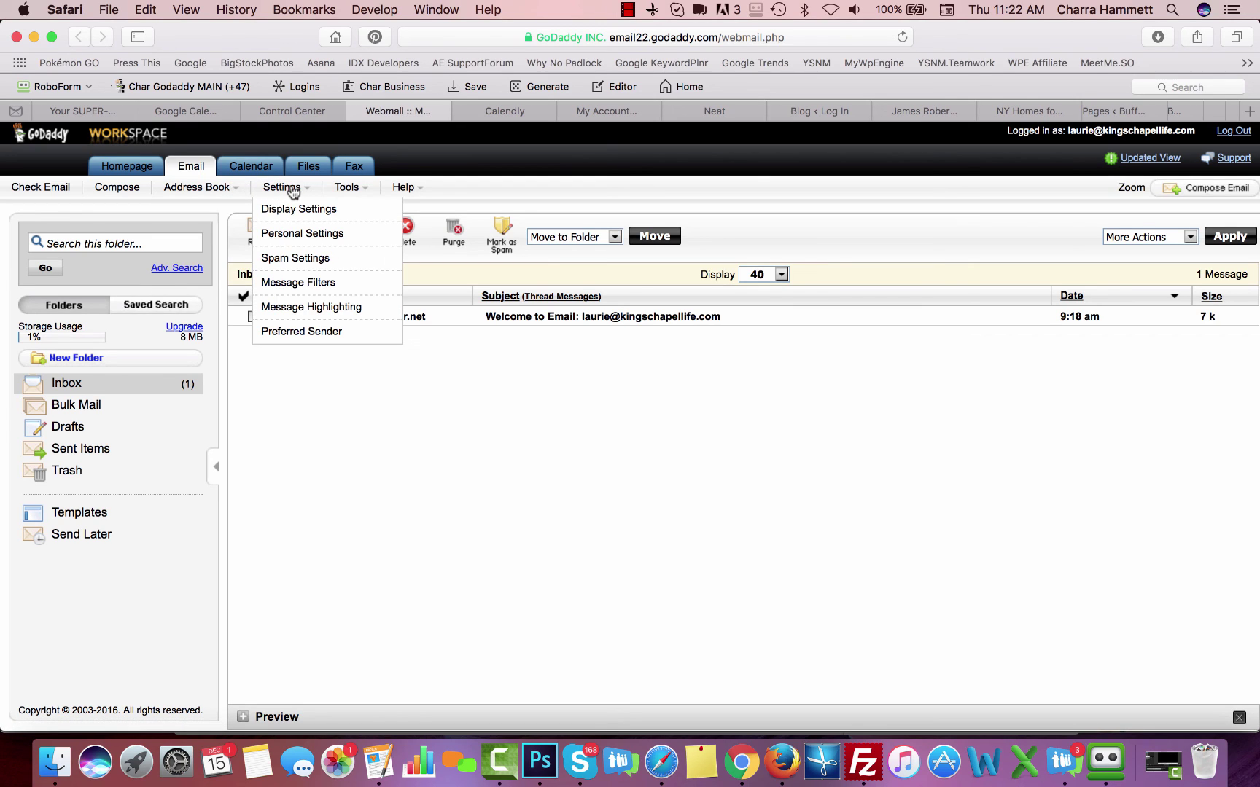
click(291, 238)
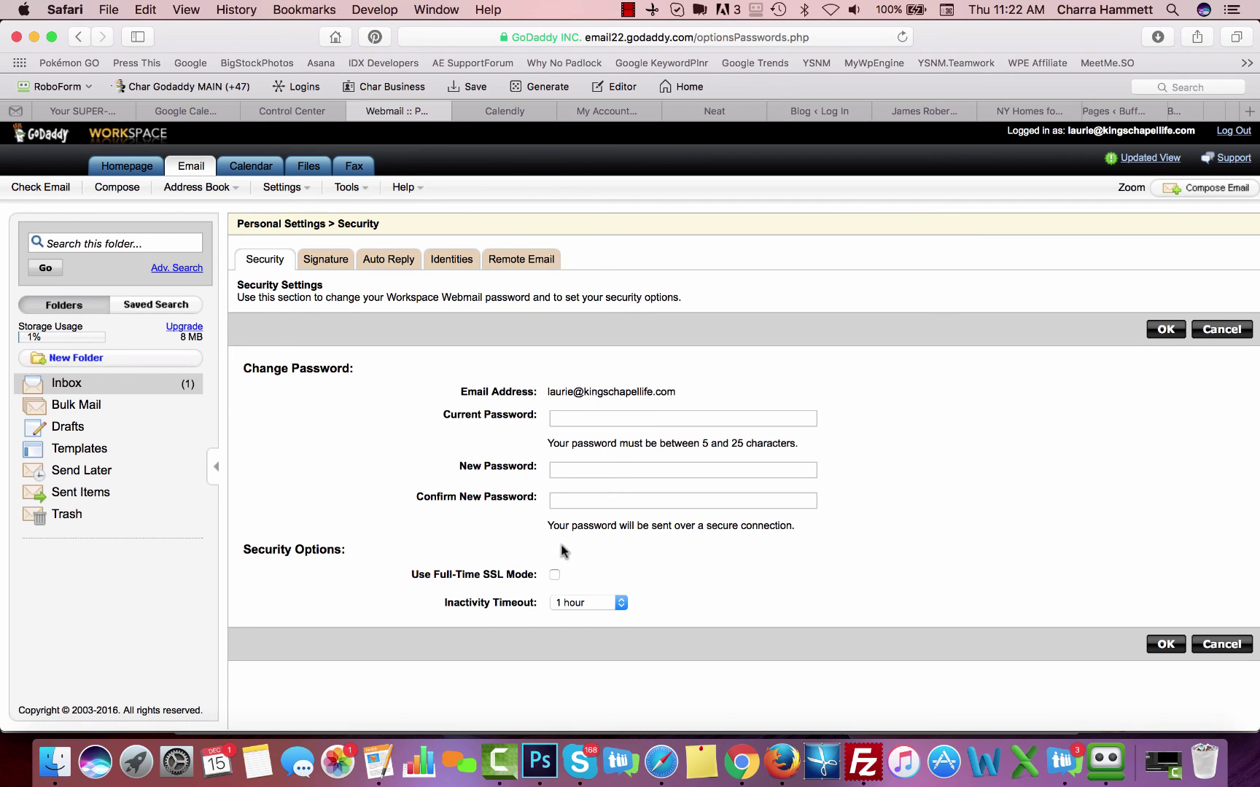
click(325, 259)
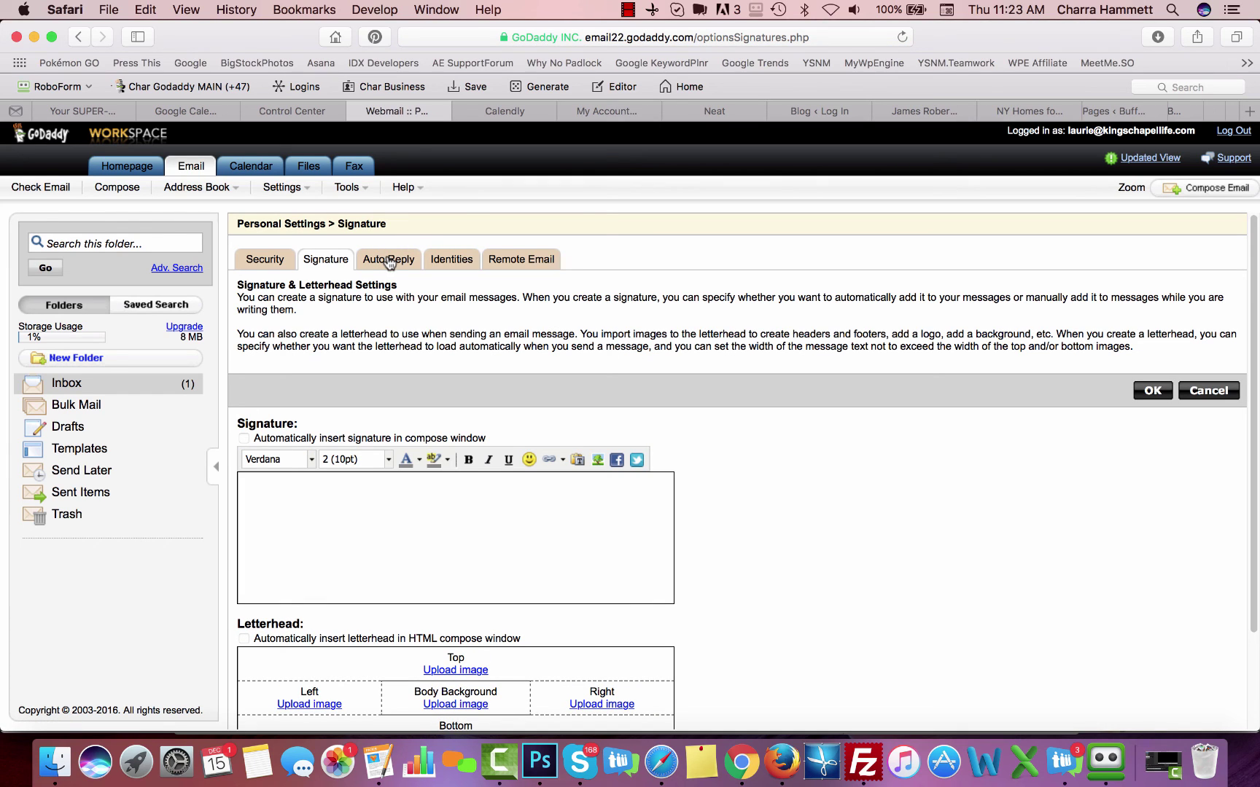
click(357, 188)
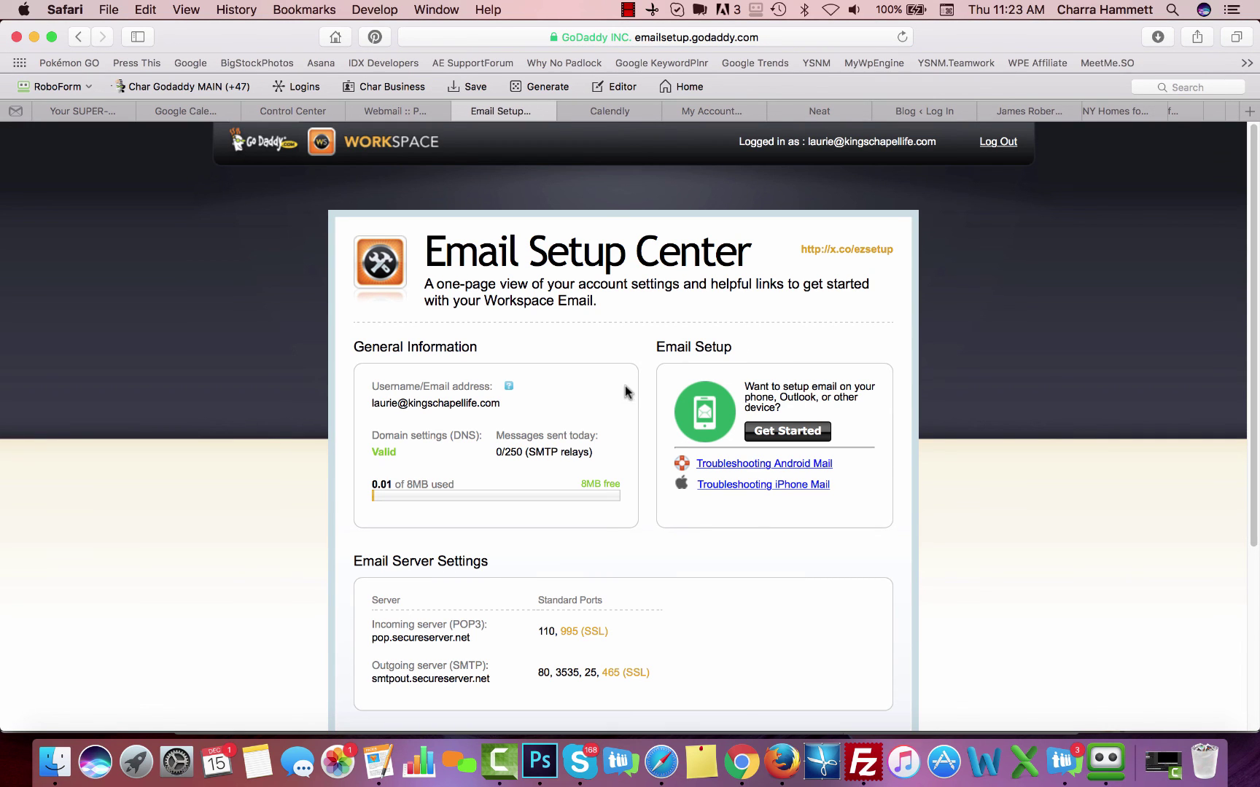
Scan the mailbox's POP3 and SMTP server settings and ports, select its username address, then go back to Webmail
scroll(649, 462, down, 3)
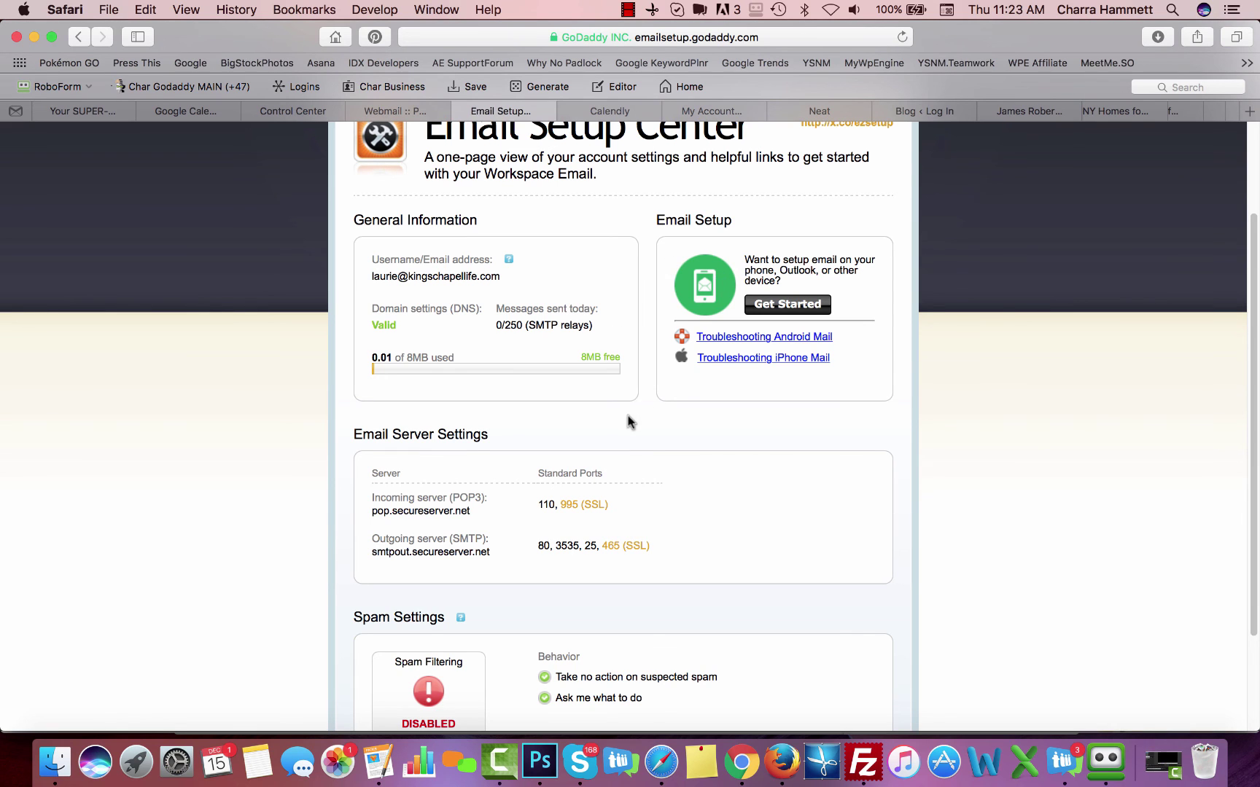
scroll(630, 417, down, 3)
scroll(630, 417, up, 5)
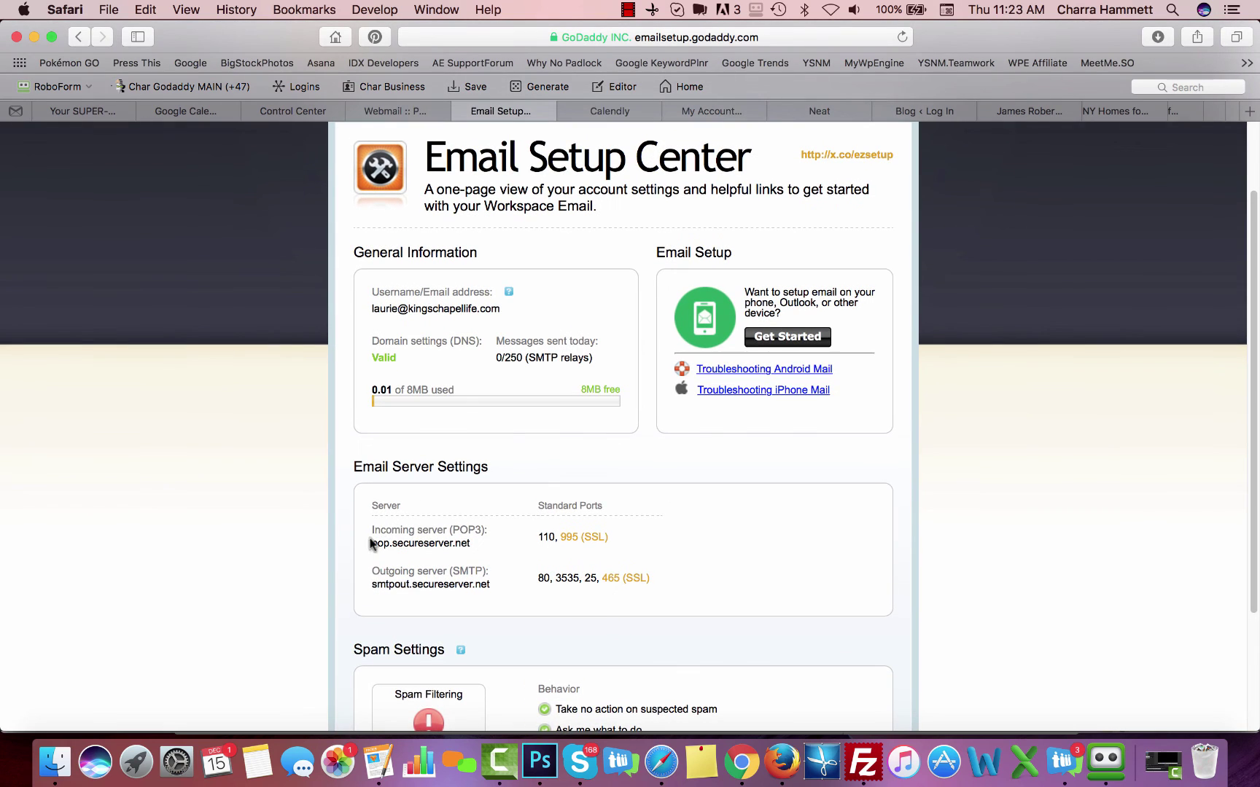
scroll(556, 573, down, 3)
scroll(557, 576, up, 4)
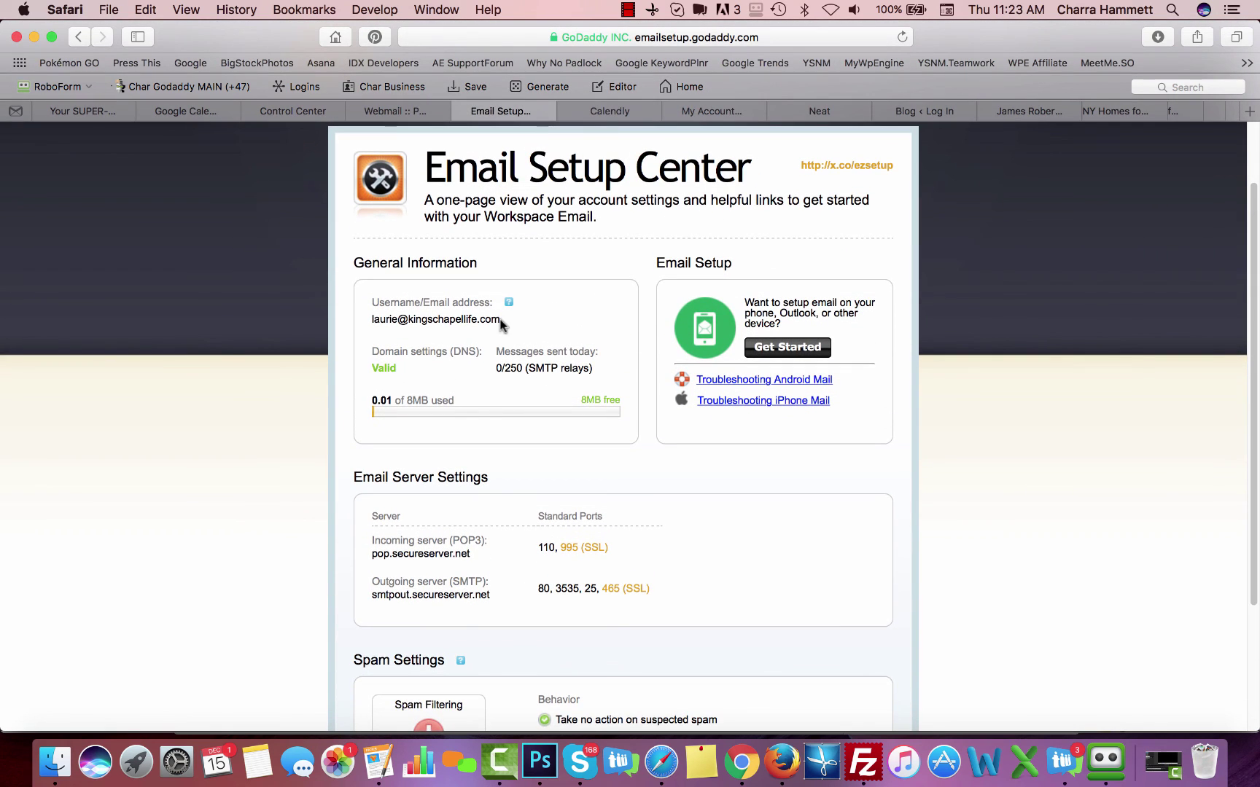
drag(500, 321, 369, 316)
click(382, 338)
click(416, 110)
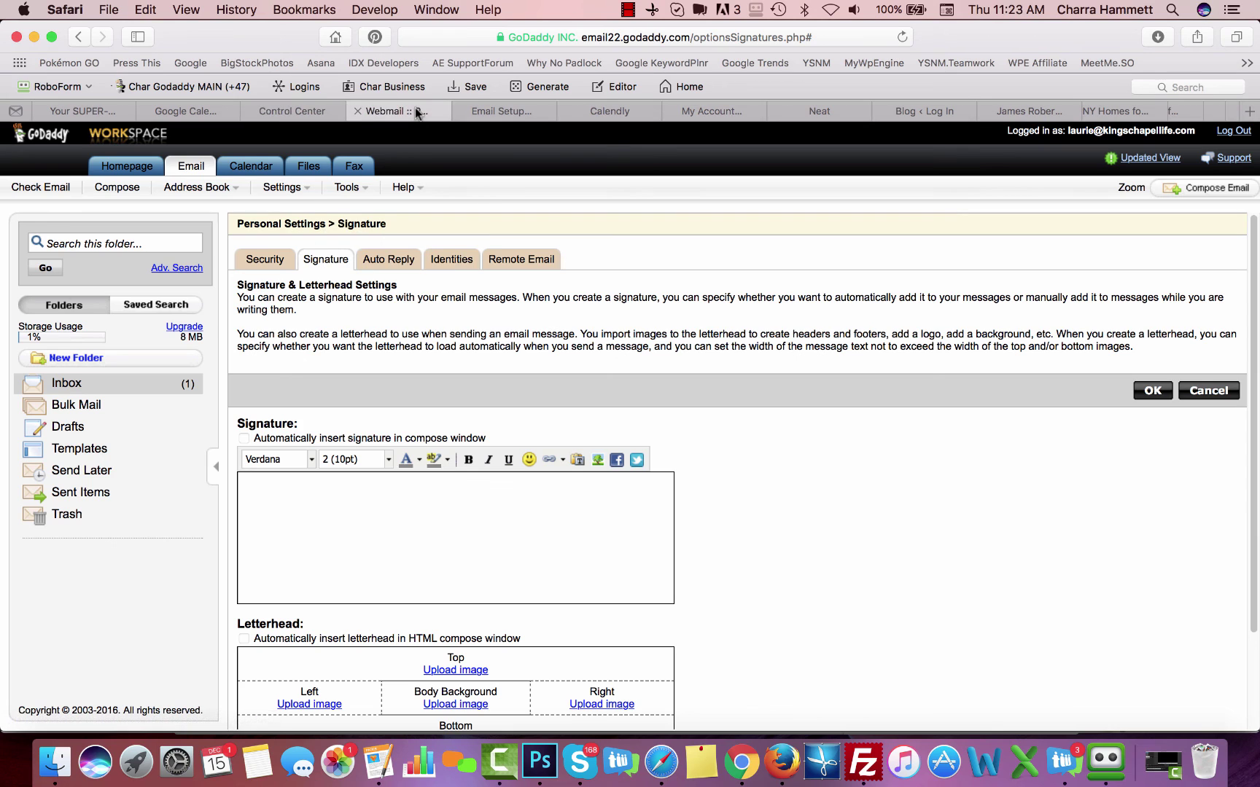